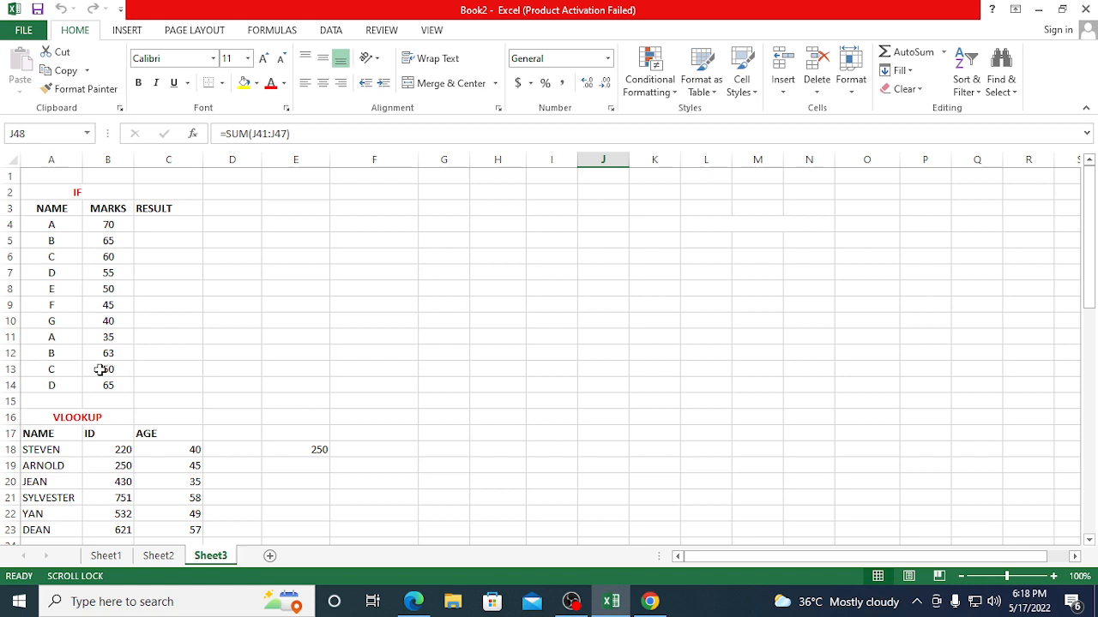
# - Insert an IF function in cell C4 with the logical test B4:B14>50
pyautogui.click(174, 226)
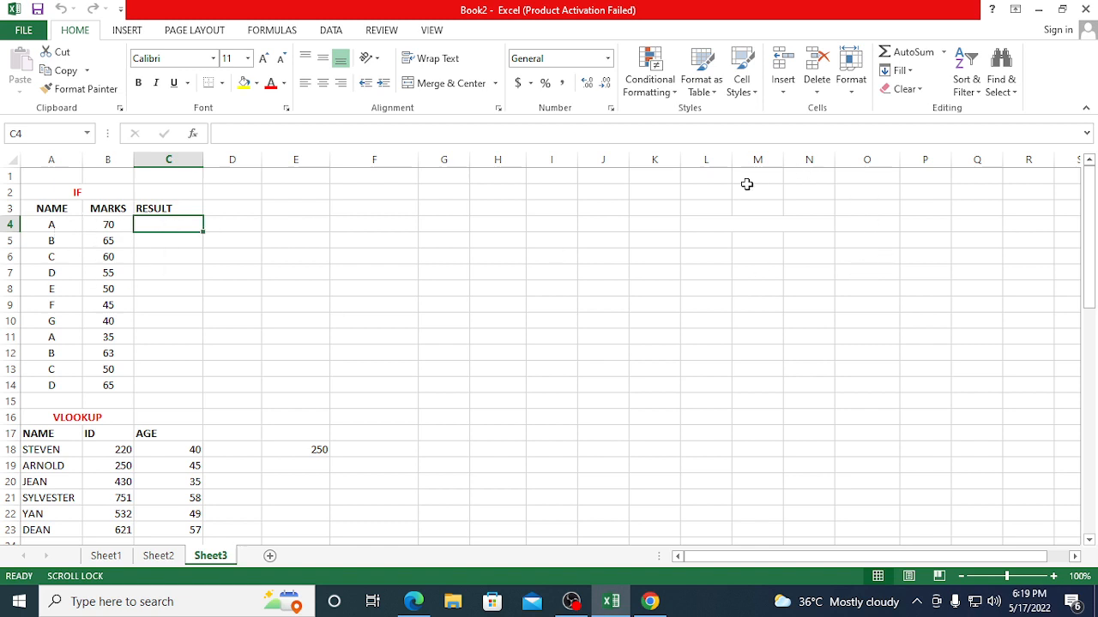
pyautogui.click(943, 52)
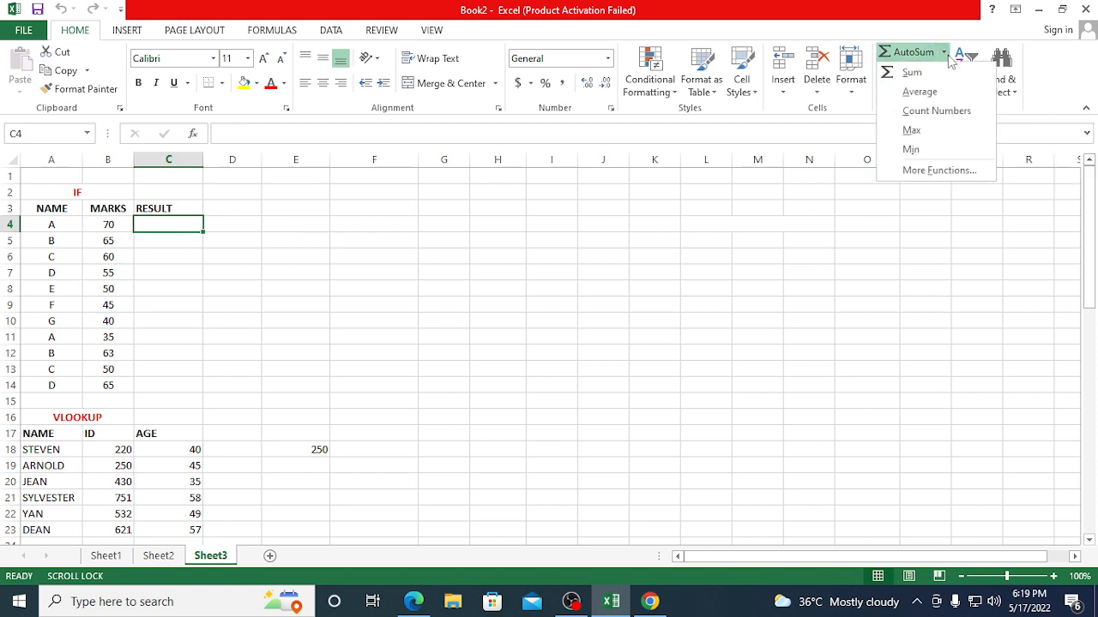
pyautogui.click(943, 171)
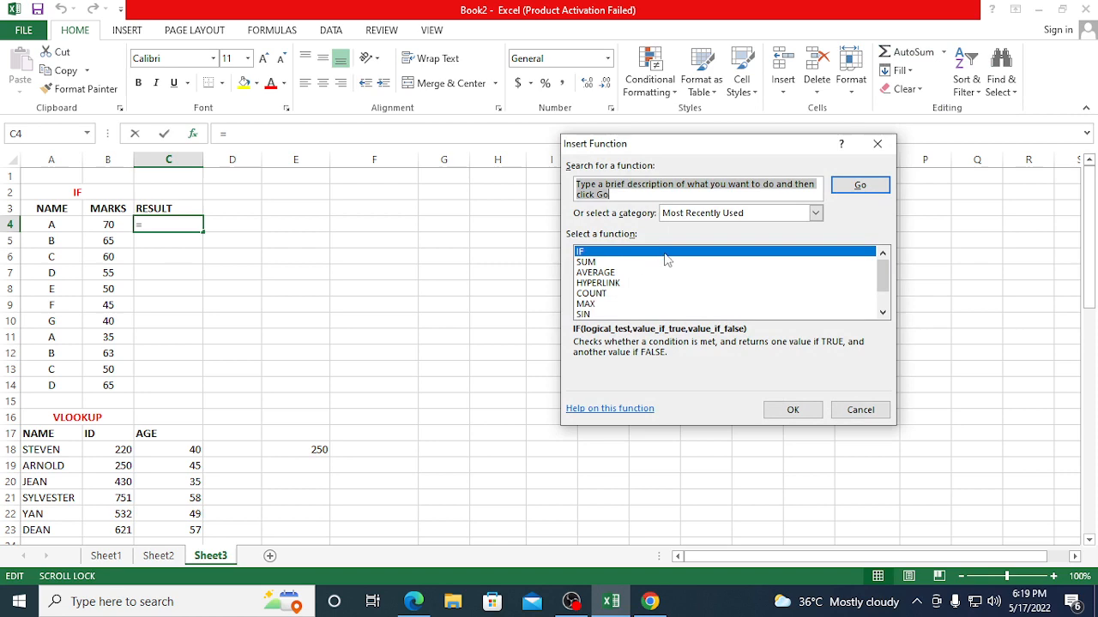
pyautogui.click(797, 412)
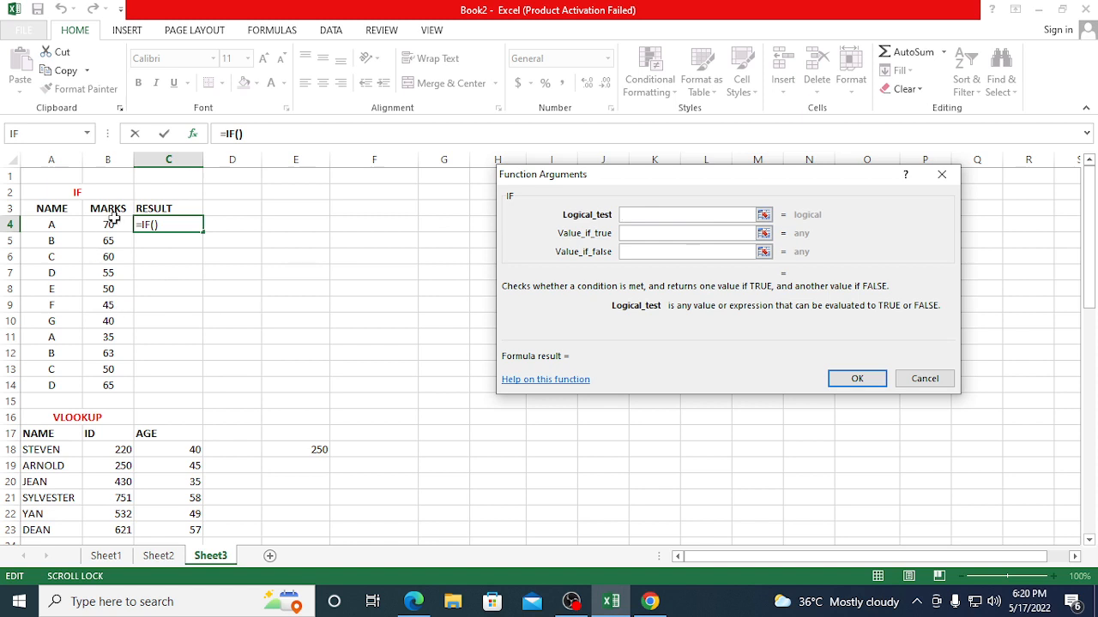
pyautogui.moveTo(111, 222); pyautogui.dragTo(121, 386)
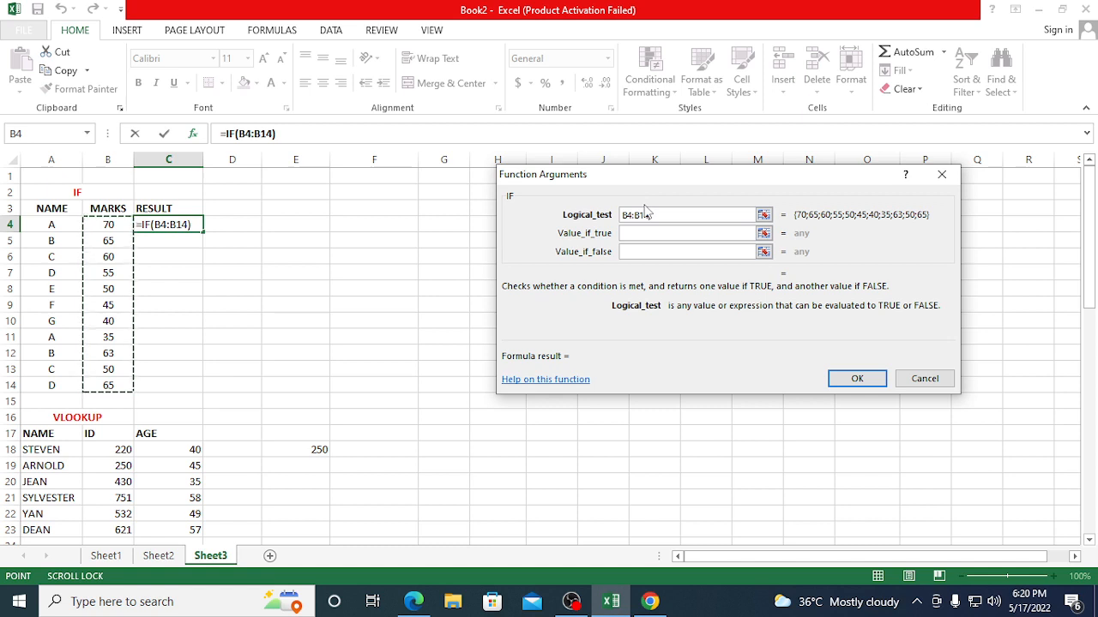
pyautogui.write('>')
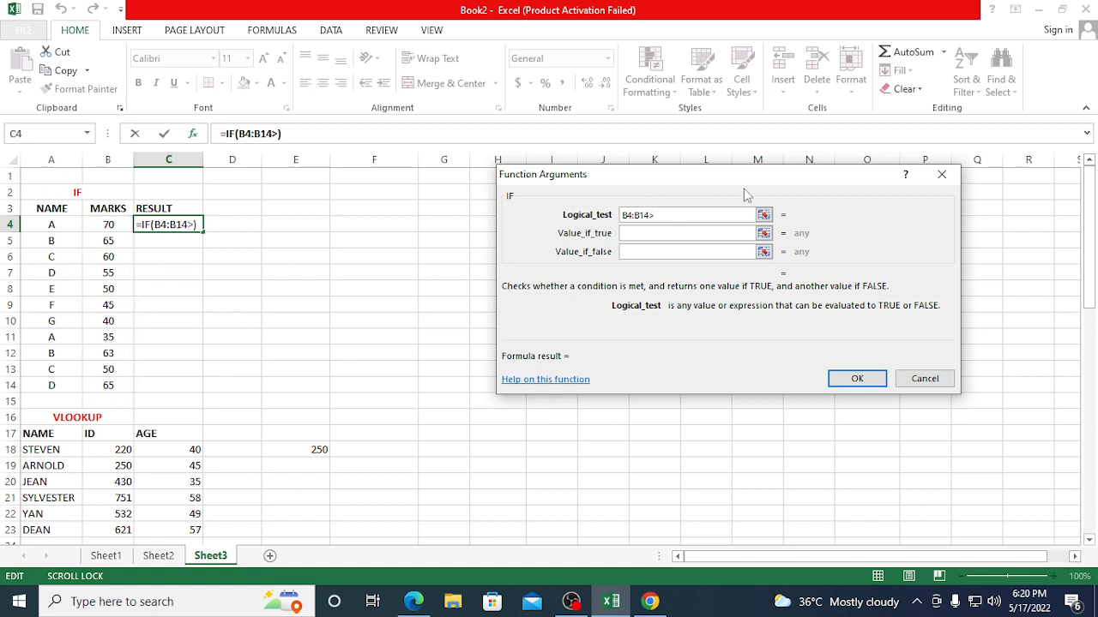
pyautogui.write('50')
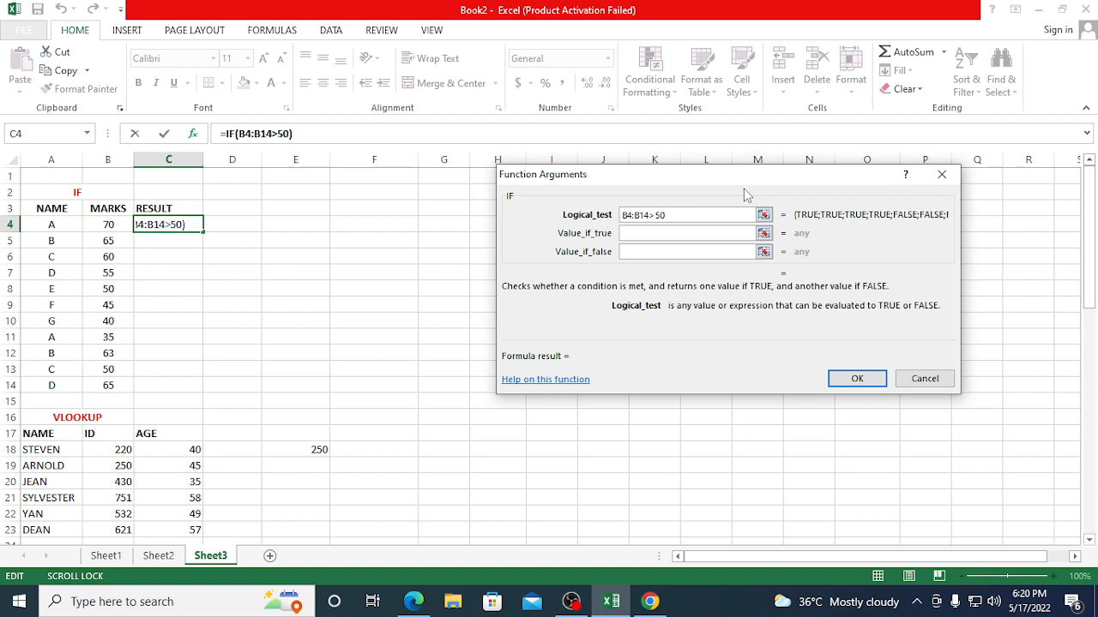
# - Complete the IF function with PASS when true and FAIL when false, and fill the formula down to C14
pyautogui.click(683, 234)
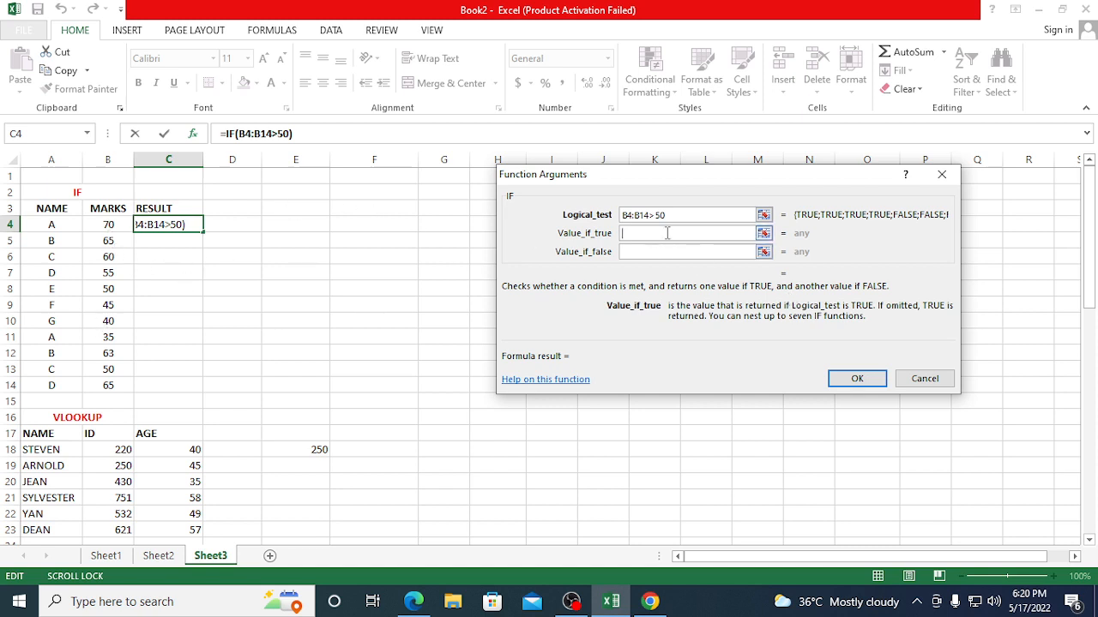
pyautogui.write('PASS')
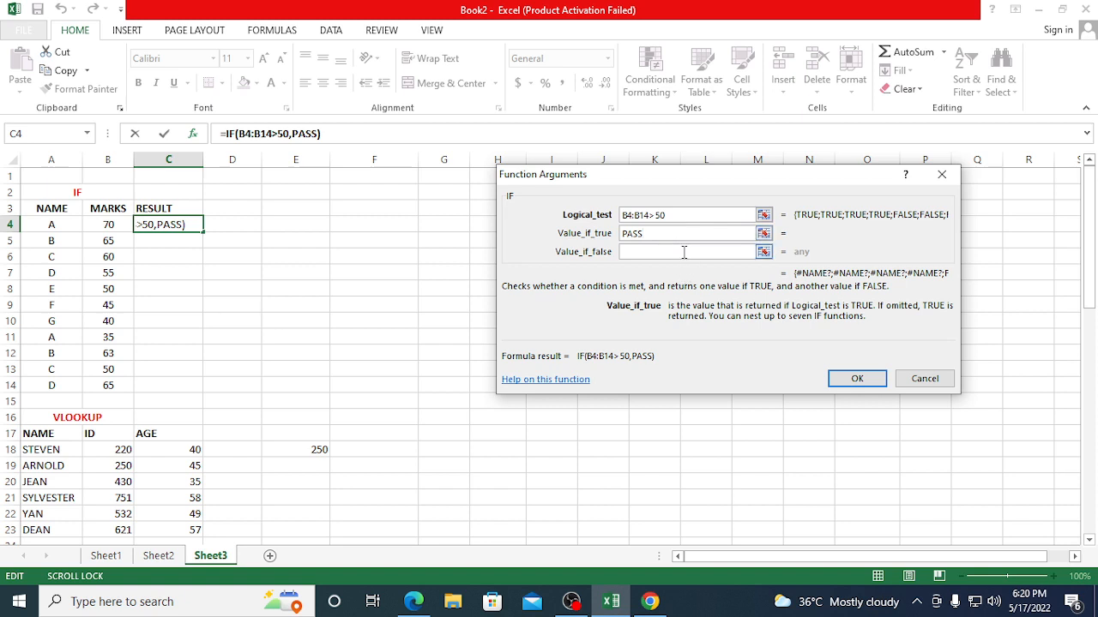
pyautogui.click(684, 252)
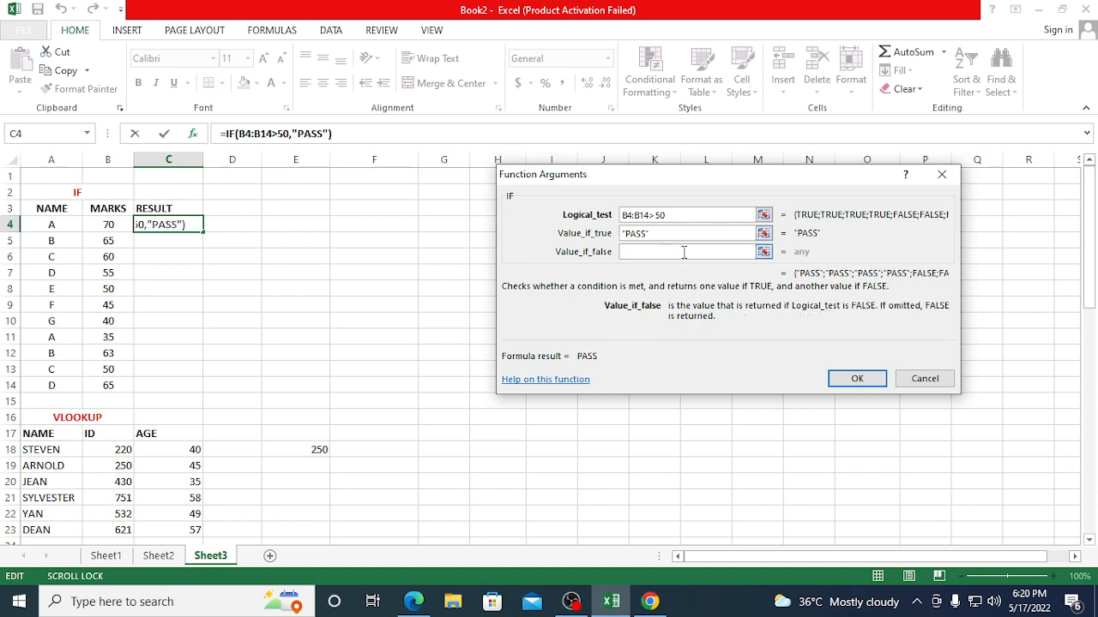
pyautogui.write('FAIL')
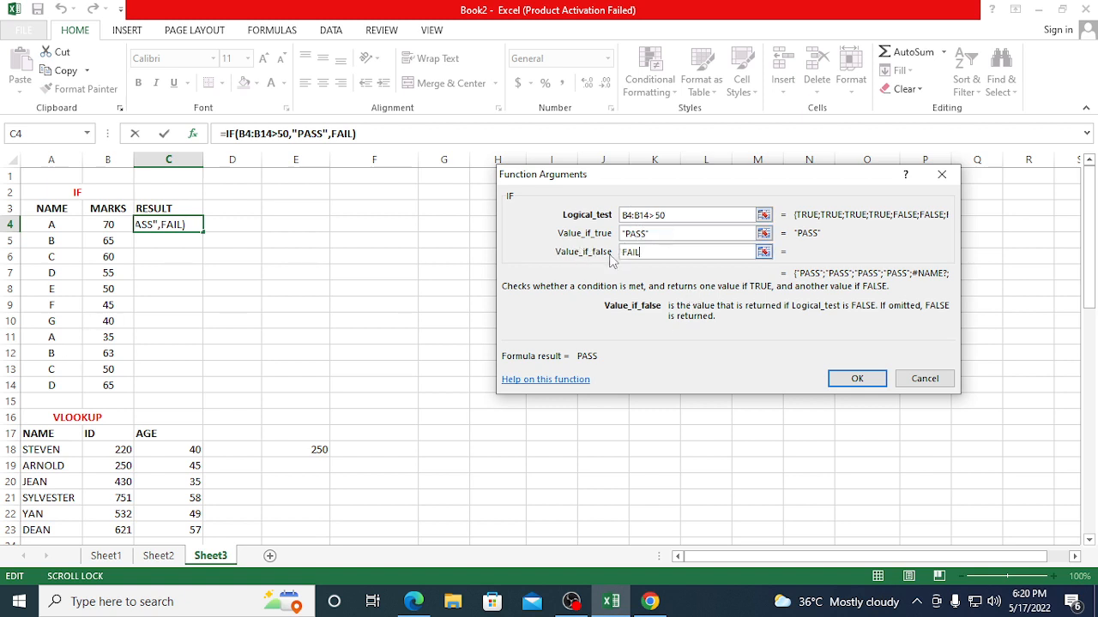
pyautogui.click(857, 379)
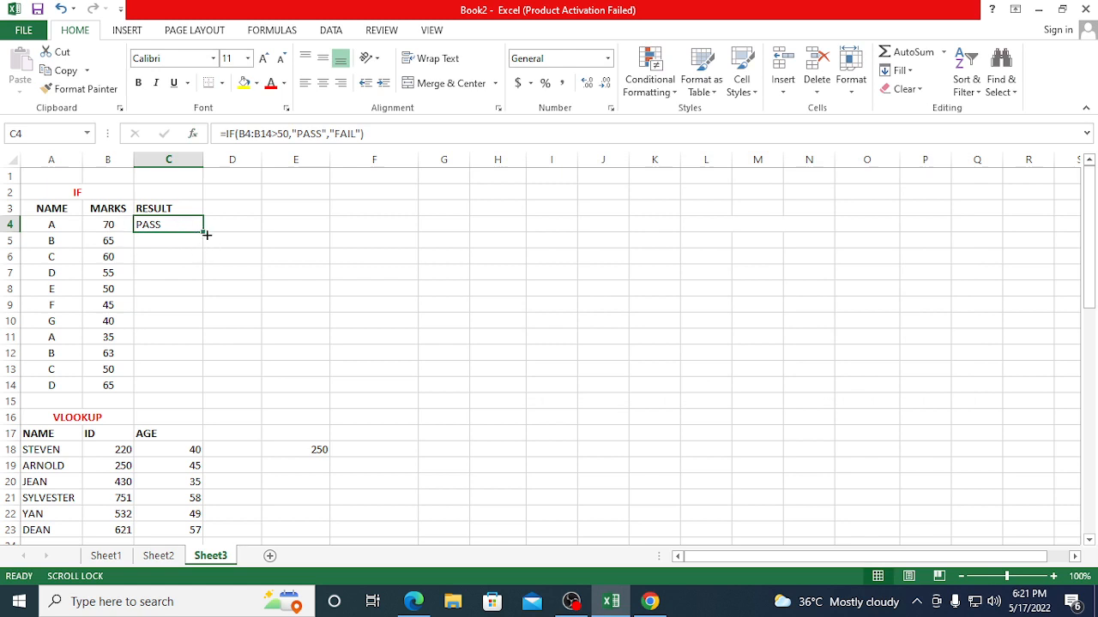
pyautogui.moveTo(202, 232); pyautogui.dragTo(204, 391)
pyautogui.click(243, 272)
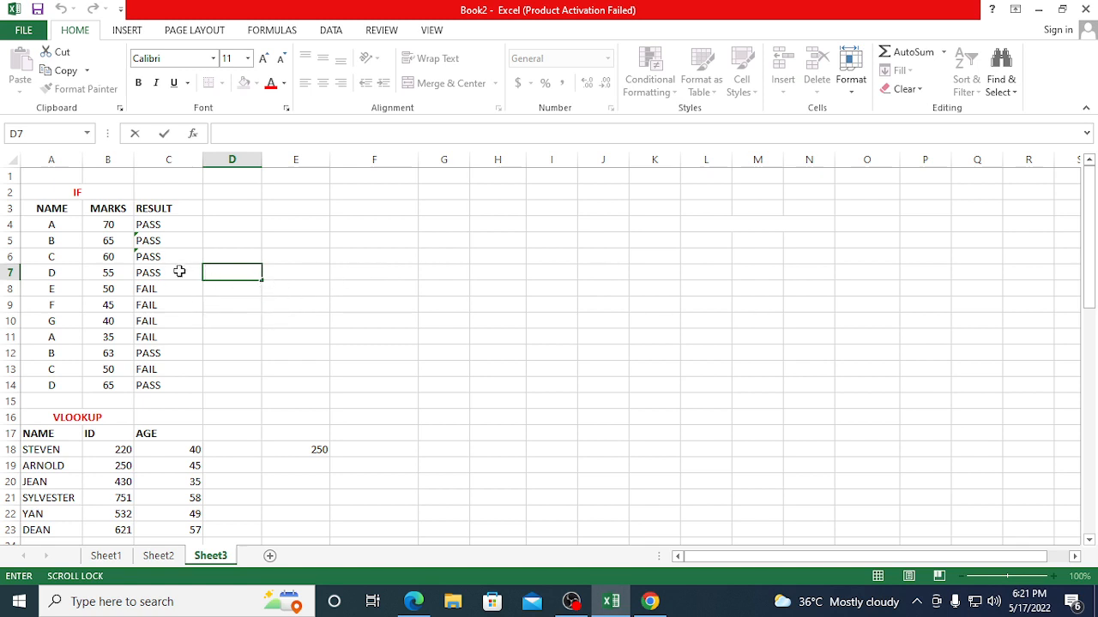
# - Start a VLOOKUP formula in cell E19 with E18 as the lookup value
pyautogui.scroll(-1, 209, 275)
pyautogui.scroll(1, 240, 267)
pyautogui.scroll(-3, 203, 277)
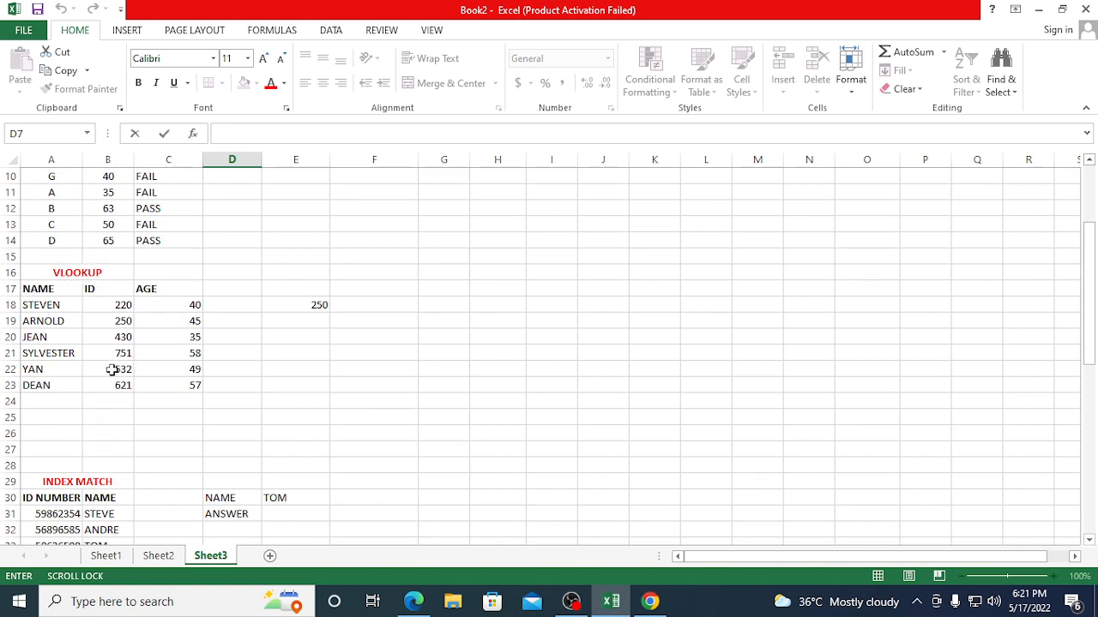
pyautogui.scroll(-1, 149, 372)
pyautogui.scroll(1, 149, 372)
pyautogui.scroll(-1, 149, 373)
pyautogui.scroll(1, 151, 371)
pyautogui.scroll(-1, 135, 337)
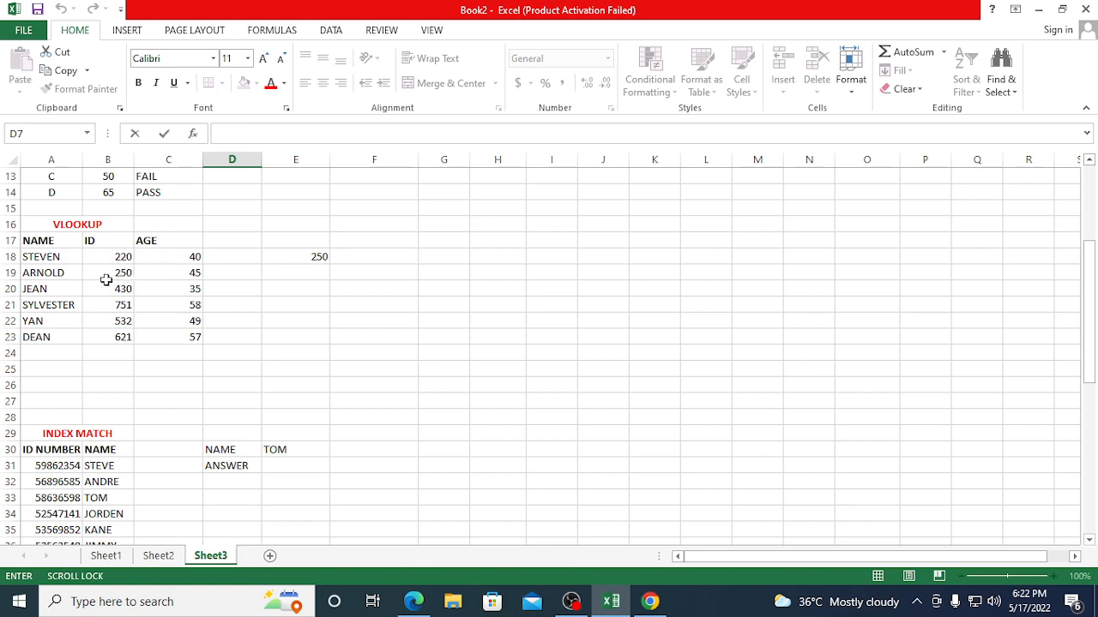
pyautogui.click(297, 276)
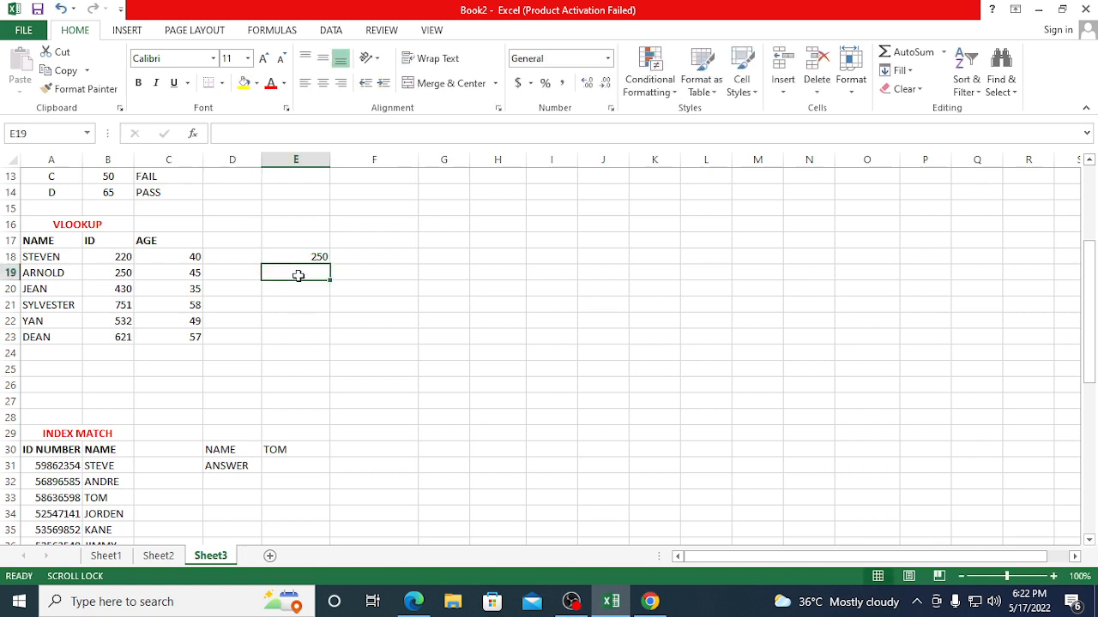
pyautogui.write('=VL')
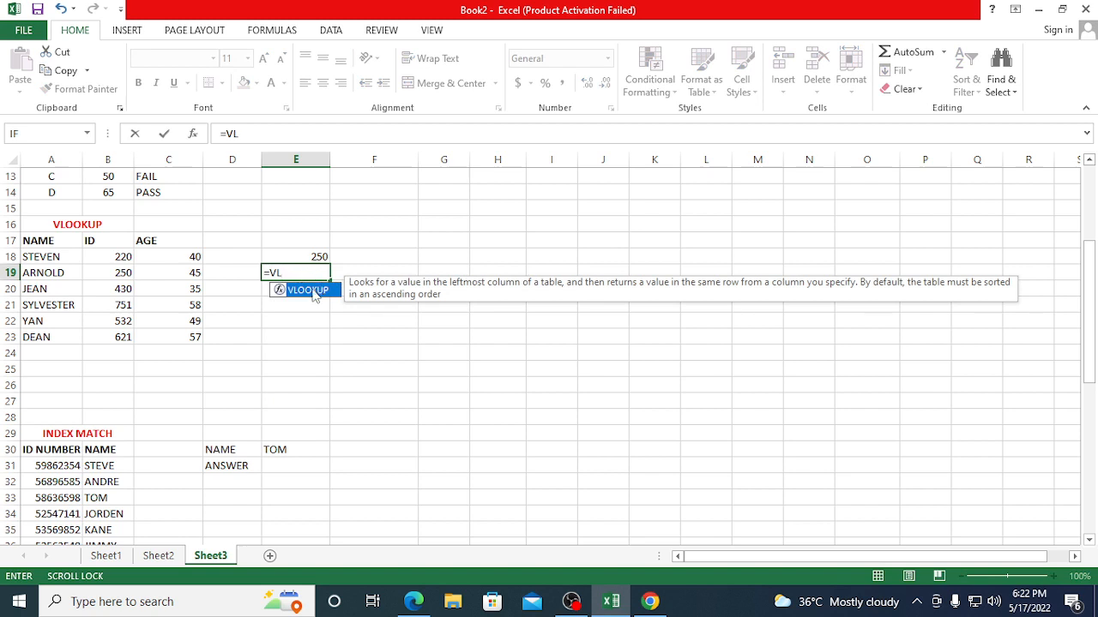
pyautogui.doubleClick(307, 290)
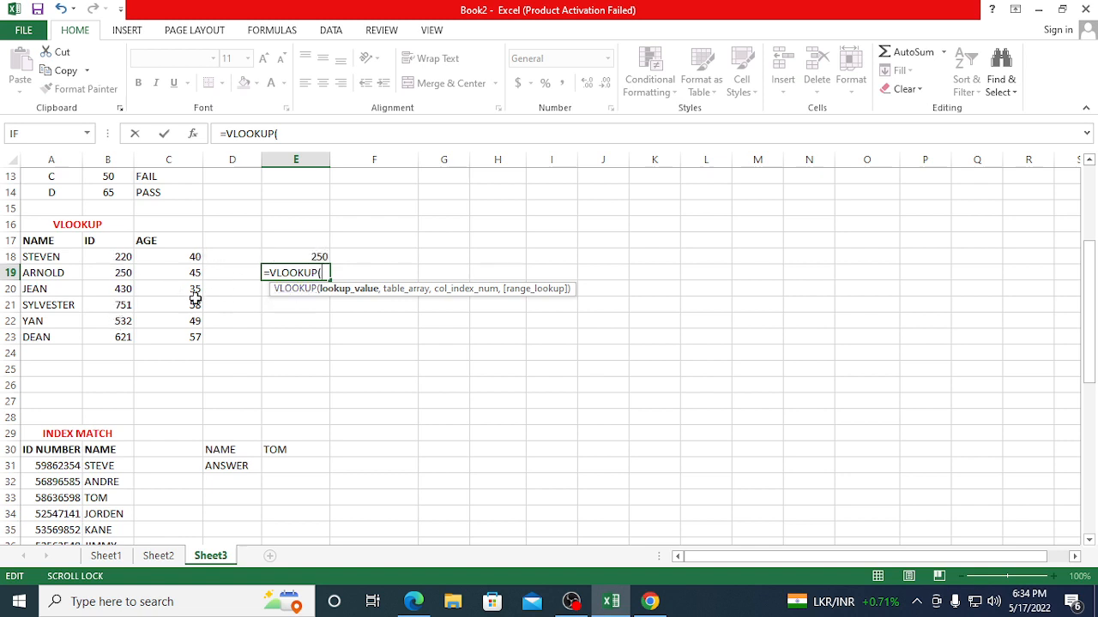
pyautogui.click(311, 257)
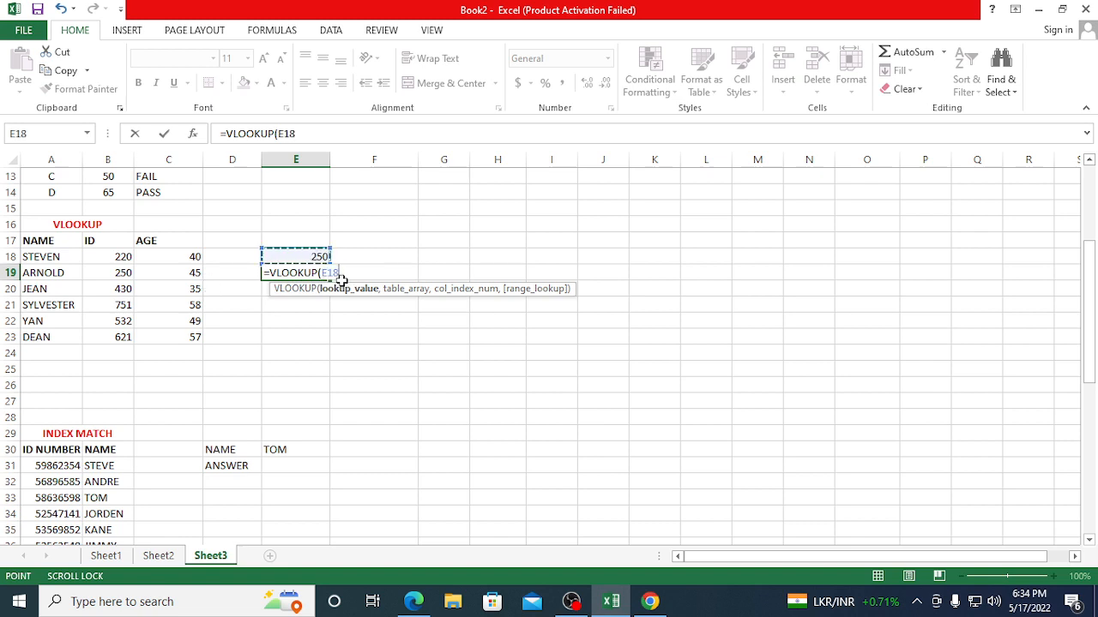
pyautogui.write(',')
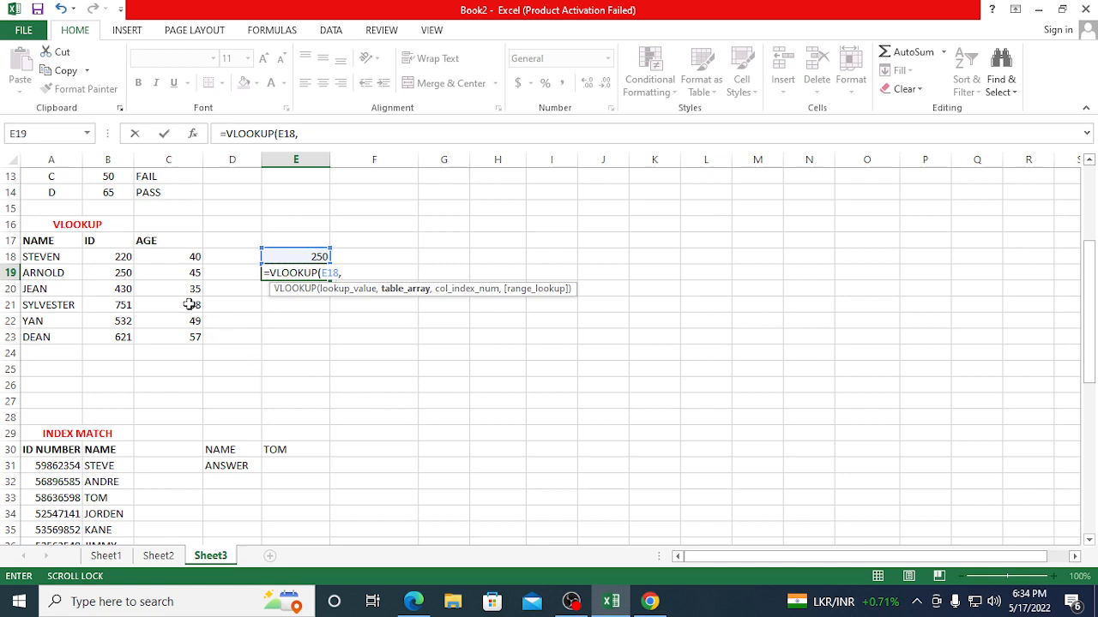
# - Complete the VLOOKUP with table array B18:C23, column index 2 and range lookup 0
pyautogui.moveTo(113, 255); pyautogui.dragTo(177, 340)
pyautogui.write(',2')
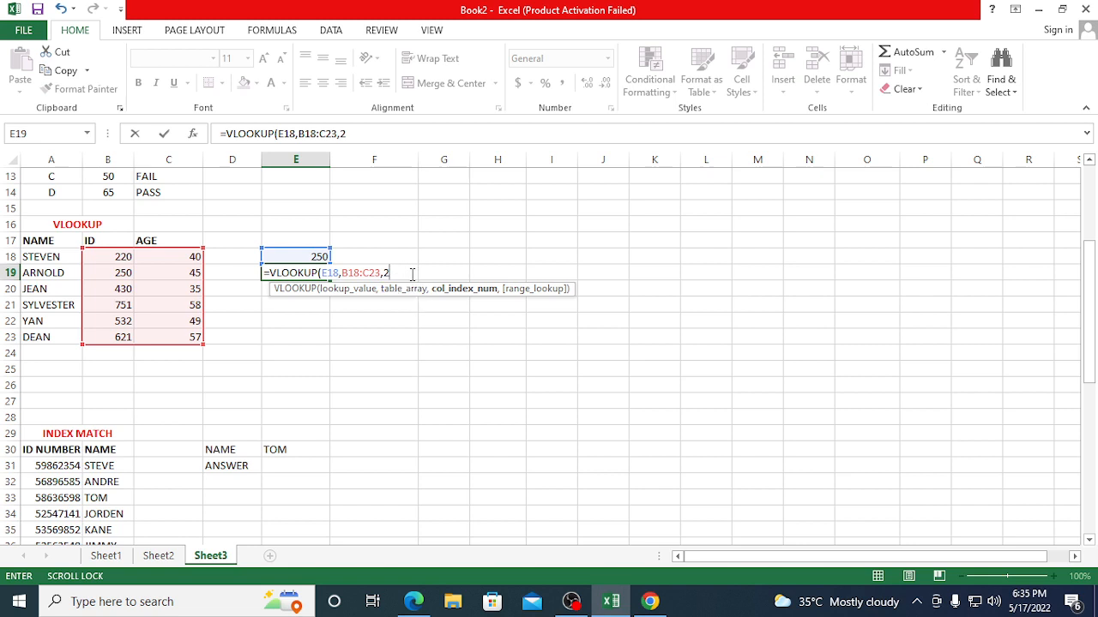
pyautogui.write(',')
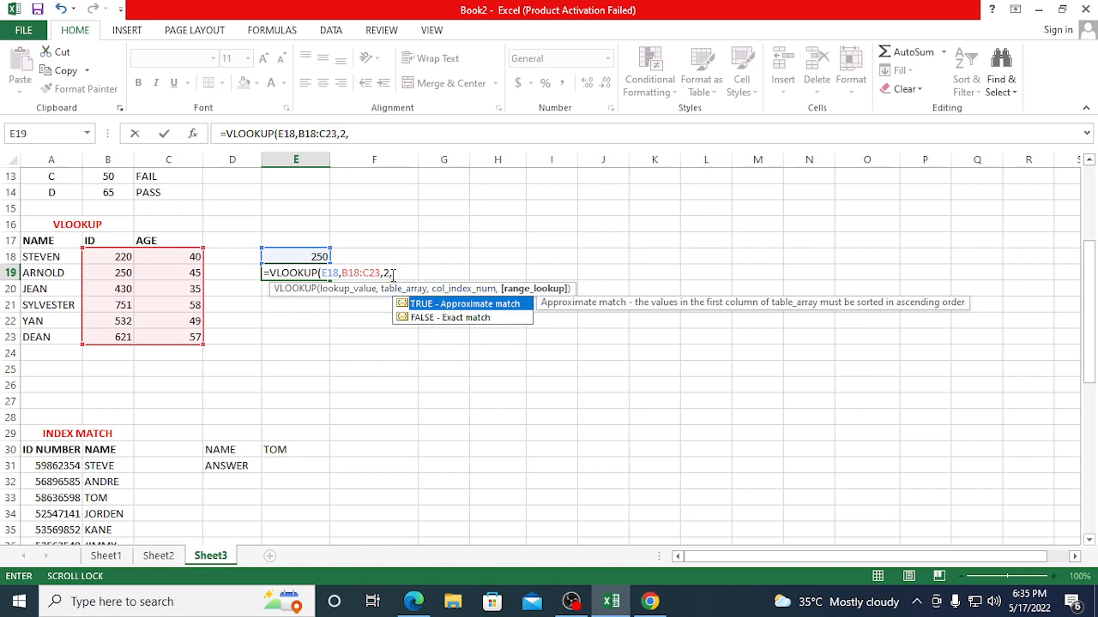
pyautogui.write('0)')
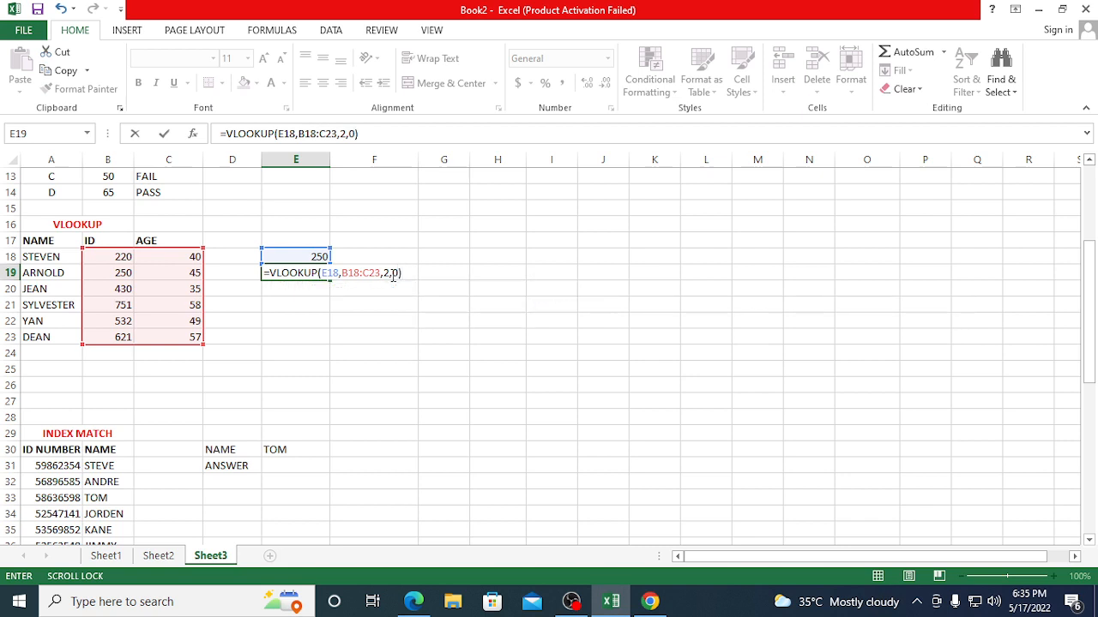
pyautogui.press('Return')
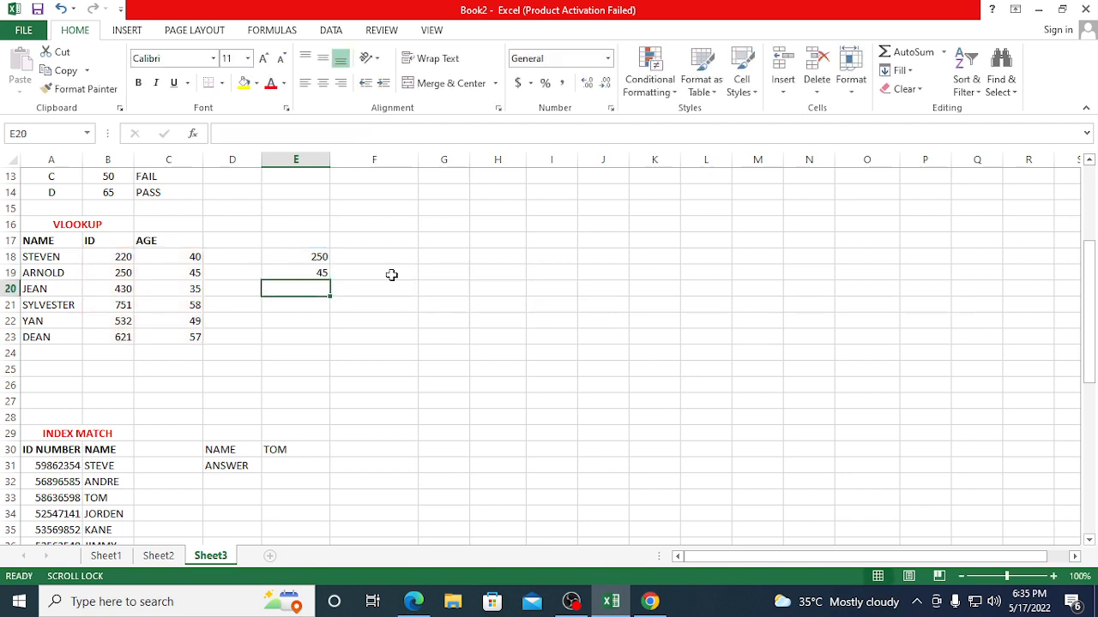
# - Test the VLOOKUP by setting cell E18 to 621, to 430, and back to 250
pyautogui.click(309, 255)
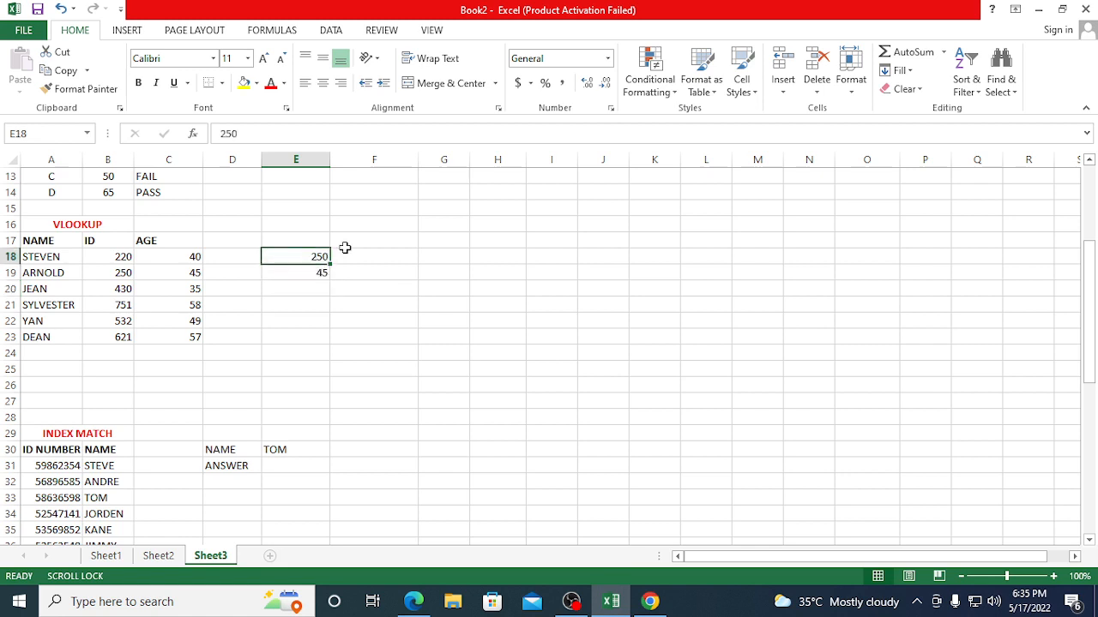
pyautogui.write('621')
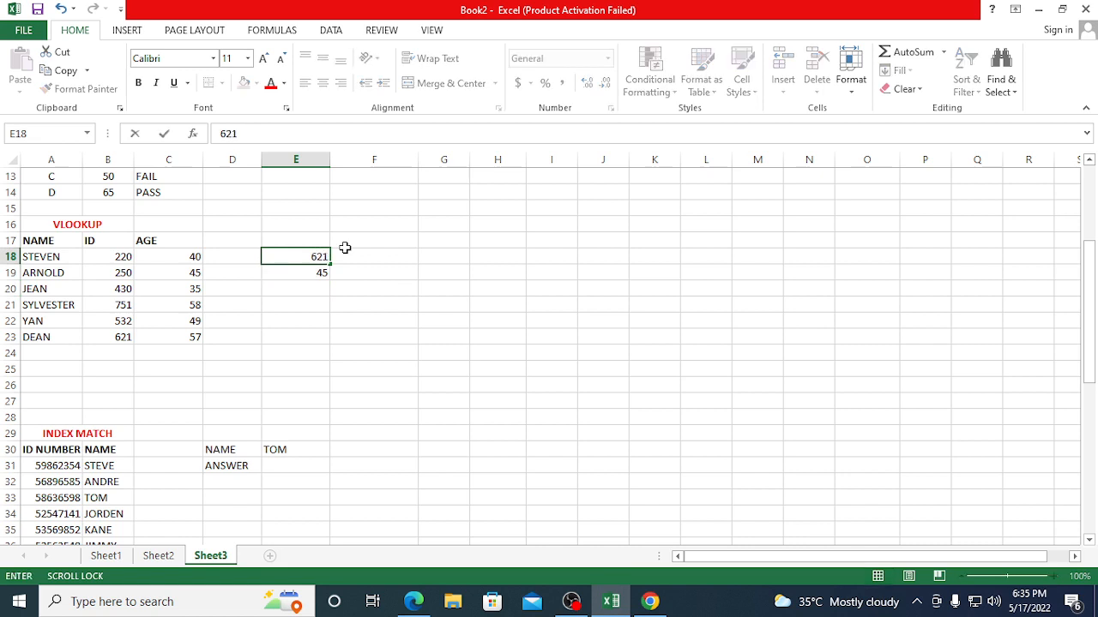
pyautogui.click(363, 251)
pyautogui.click(317, 261)
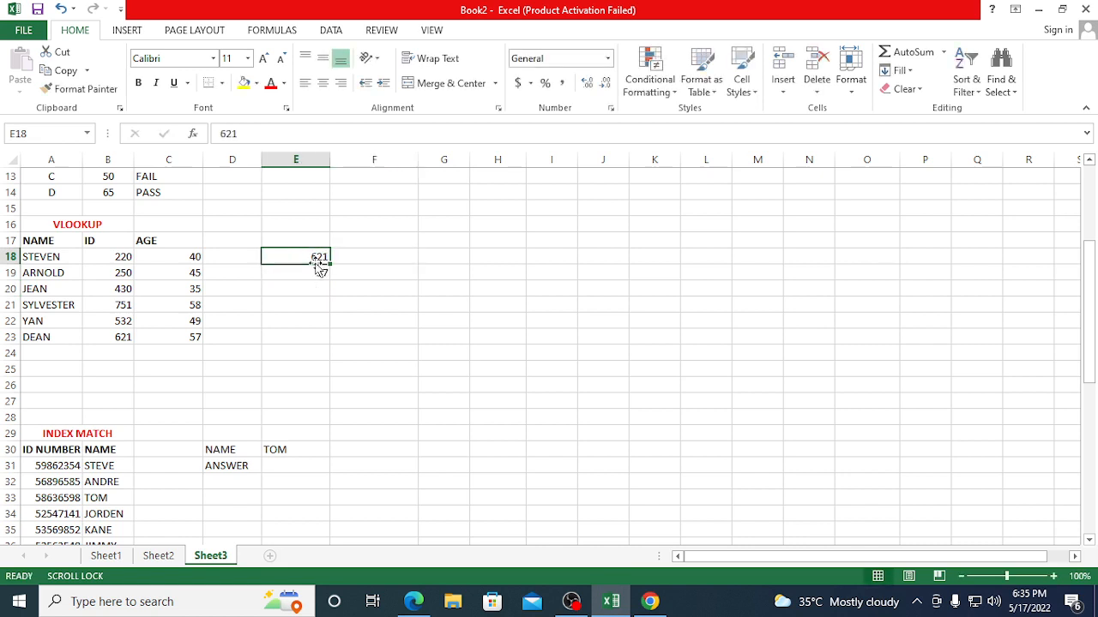
pyautogui.write('43')
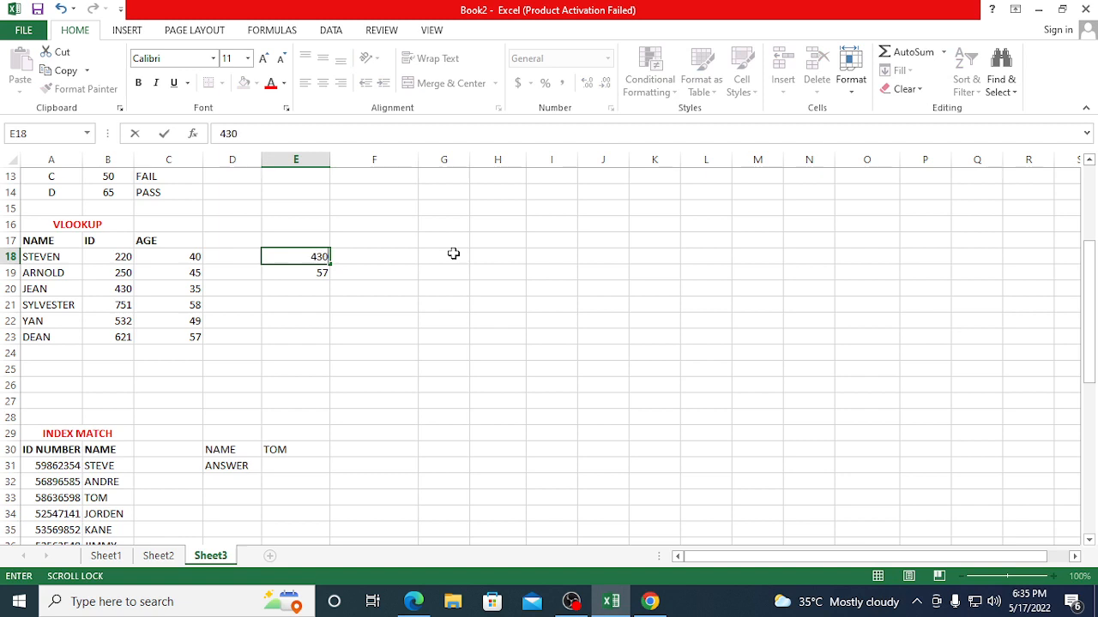
pyautogui.write('0')
pyautogui.click(368, 253)
pyautogui.click(288, 256)
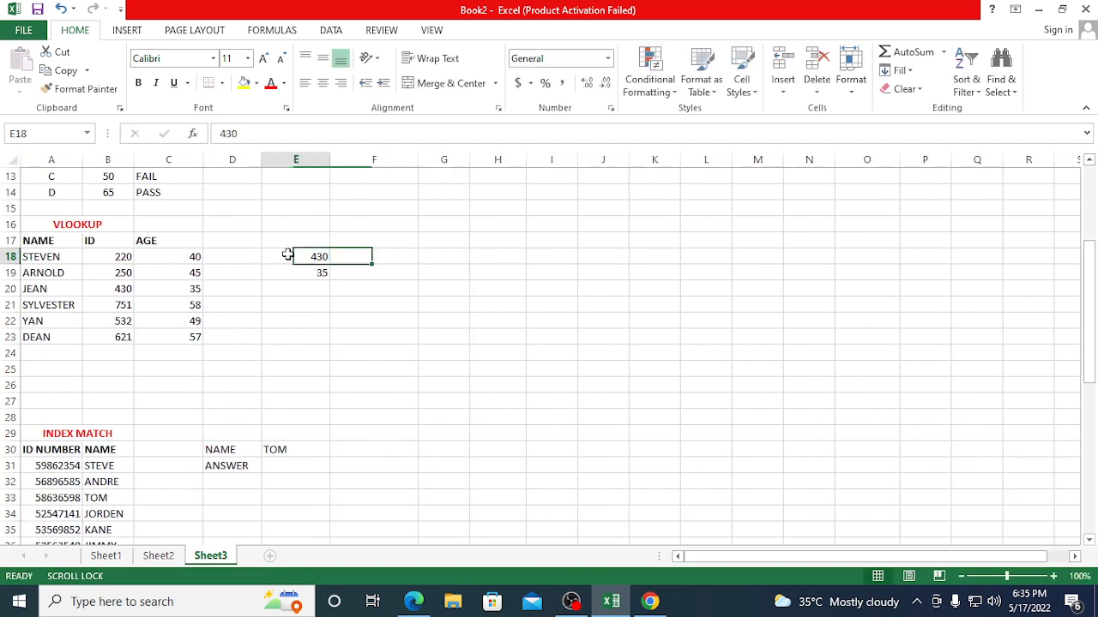
pyautogui.write('250')
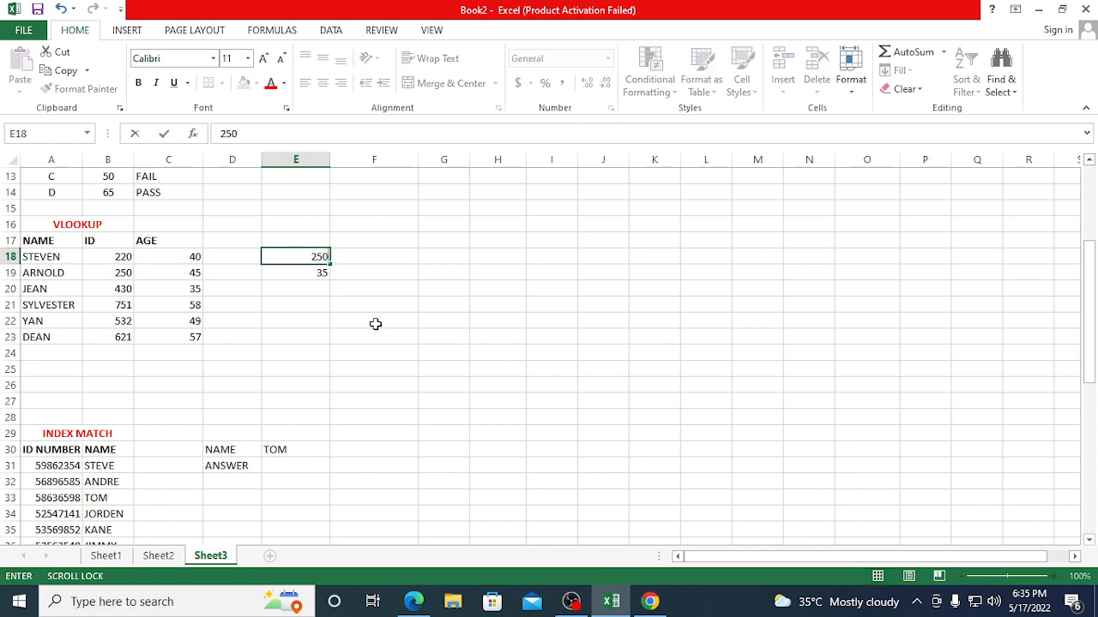
pyautogui.click(382, 255)
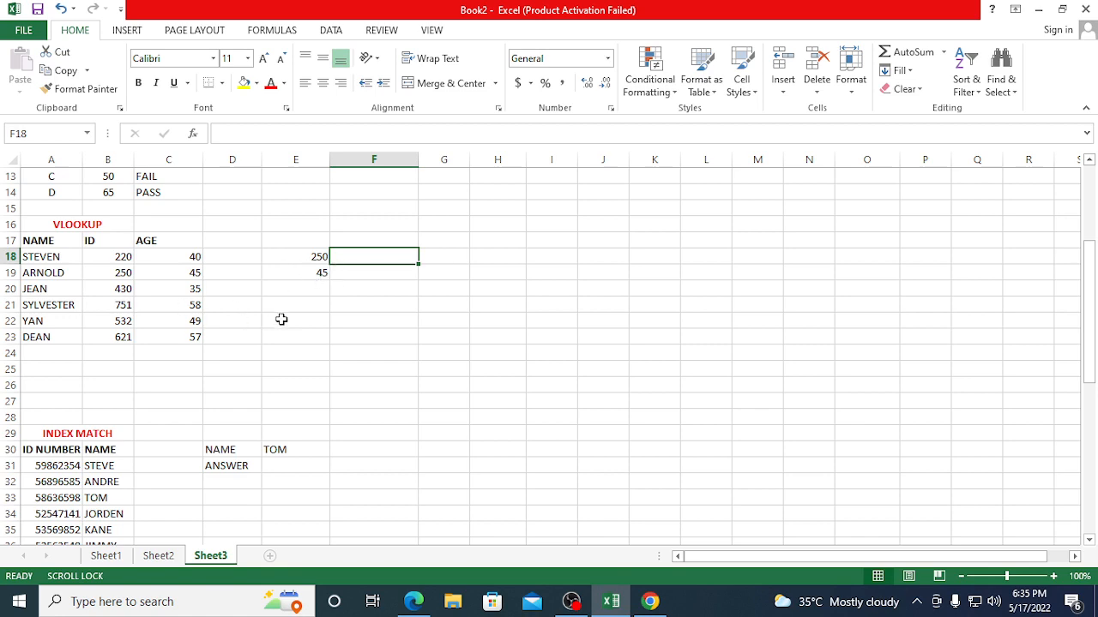
# - Start an INDEX formula in cell E31 with the ID numbers in A31:A36 as the array
pyautogui.scroll(1, 282, 318)
pyautogui.scroll(-1, 257, 309)
pyautogui.scroll(-2, 251, 302)
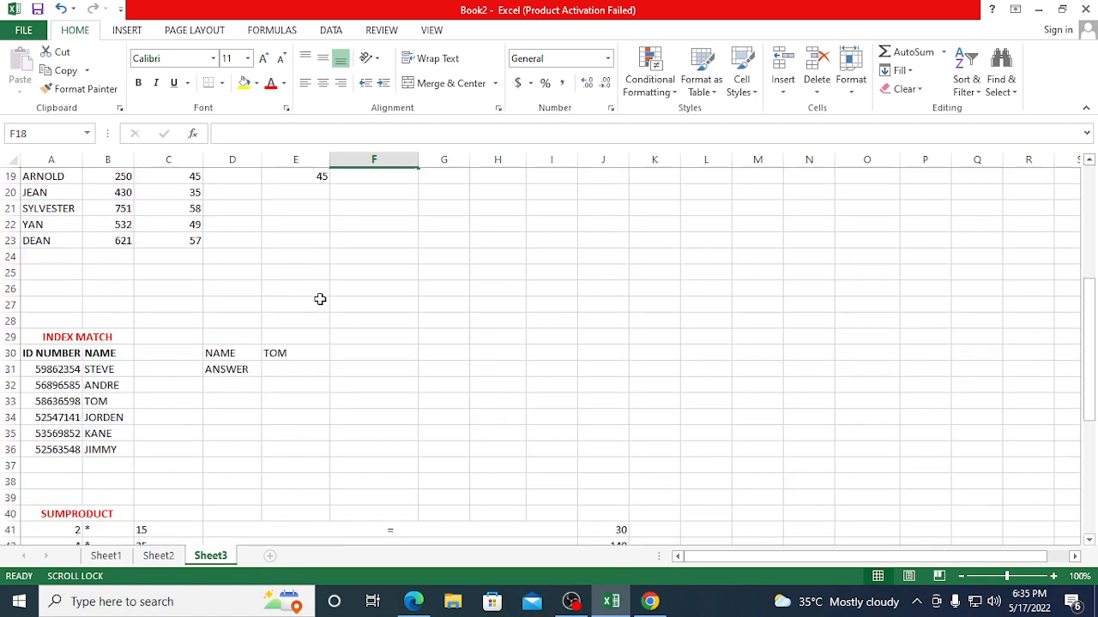
pyautogui.scroll(1, 262, 380)
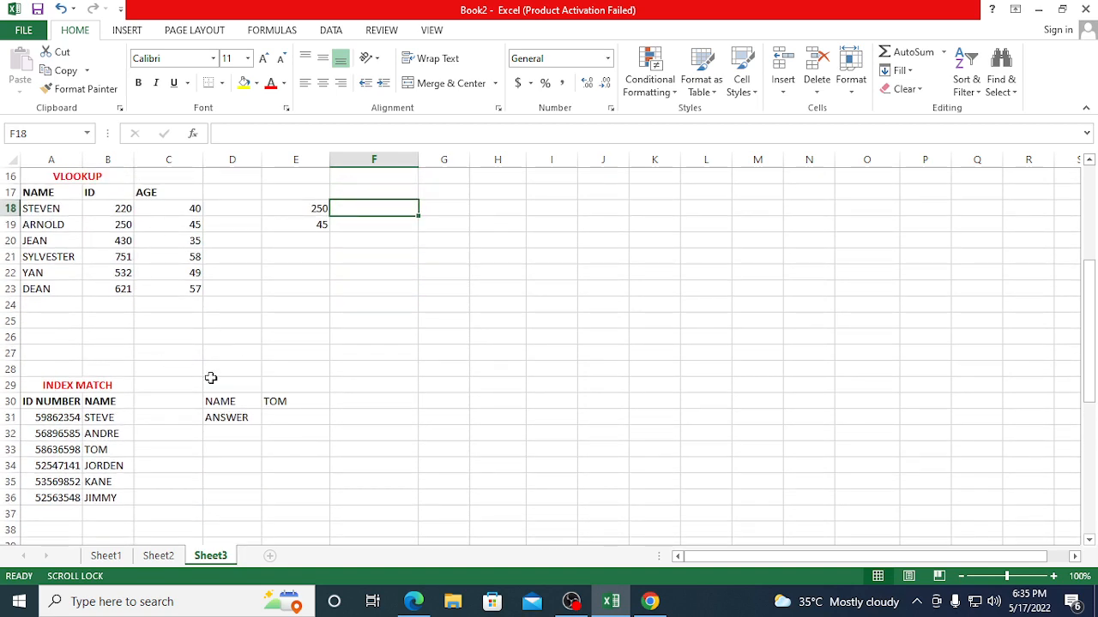
pyautogui.scroll(-1, 284, 376)
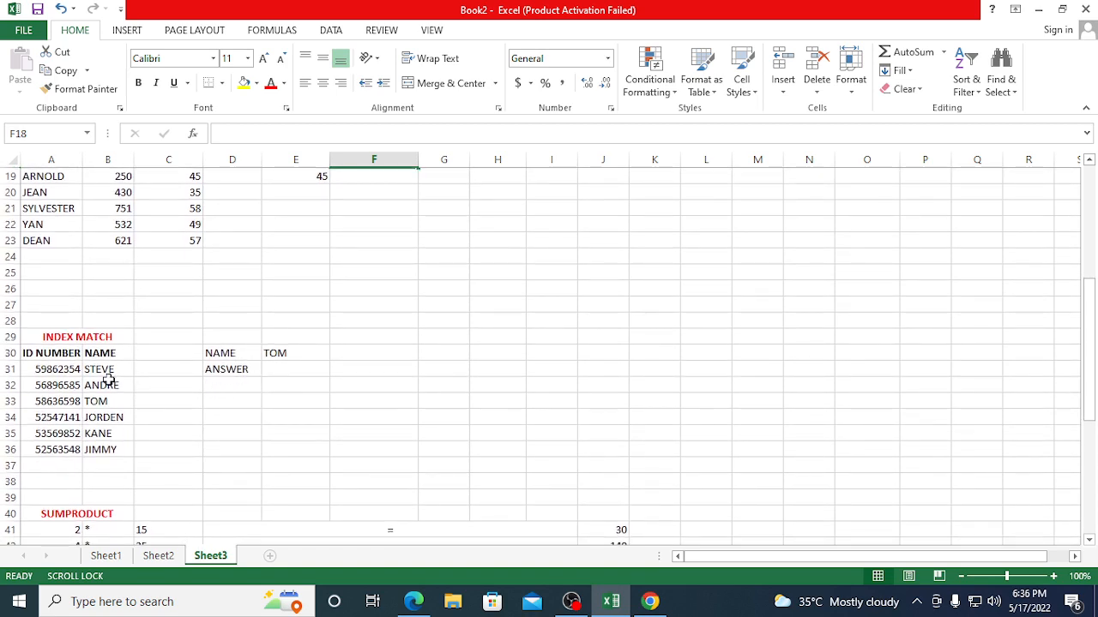
pyautogui.scroll(-1, 107, 378)
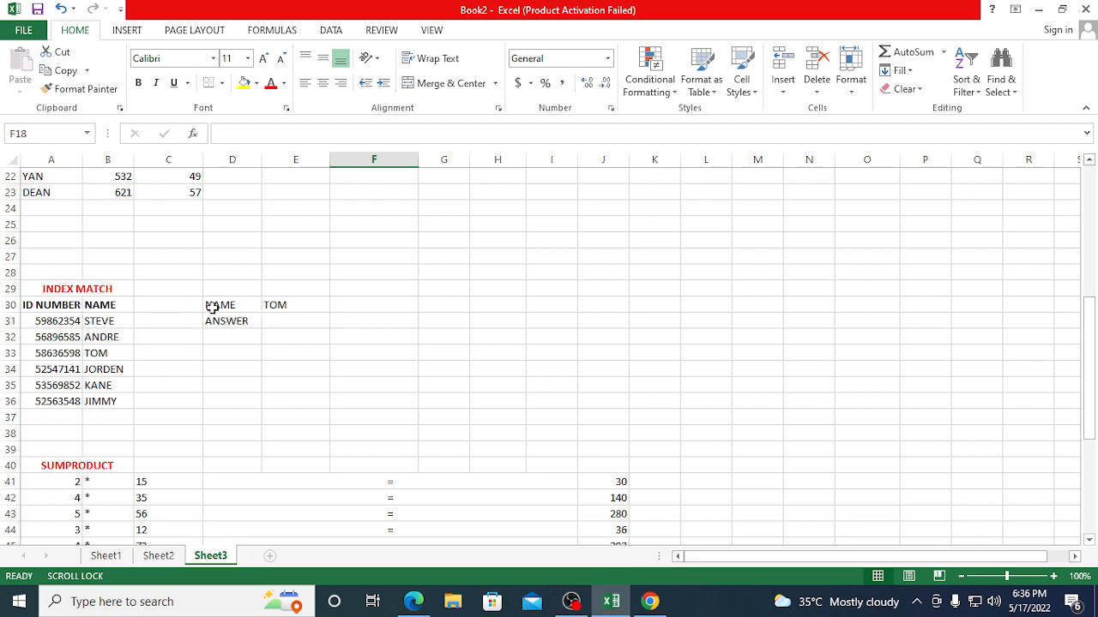
pyautogui.click(287, 321)
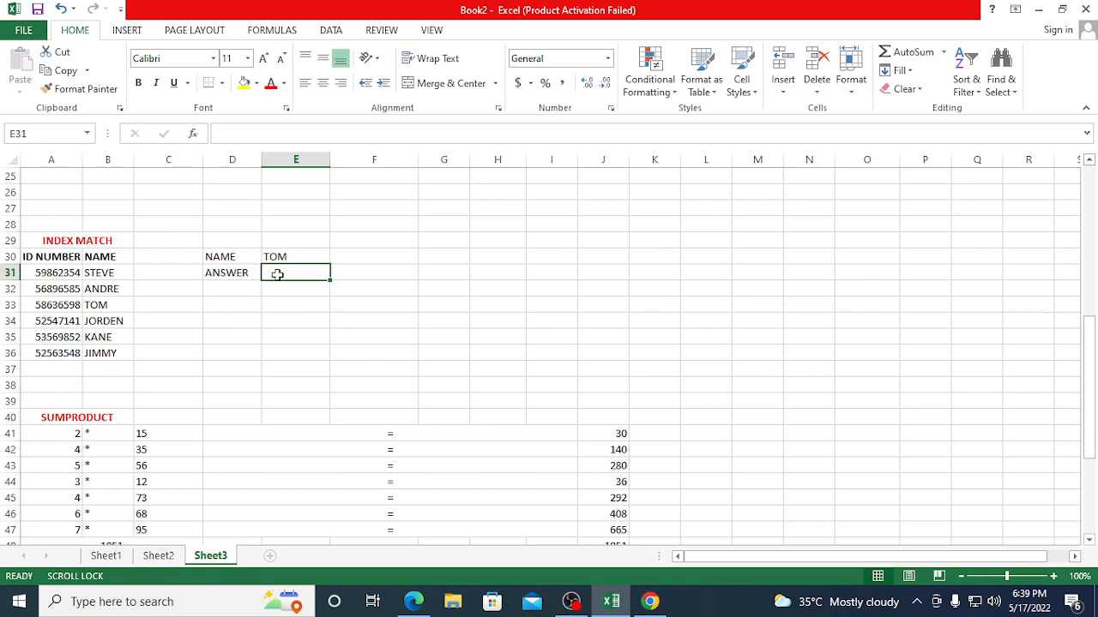
pyautogui.write('=')
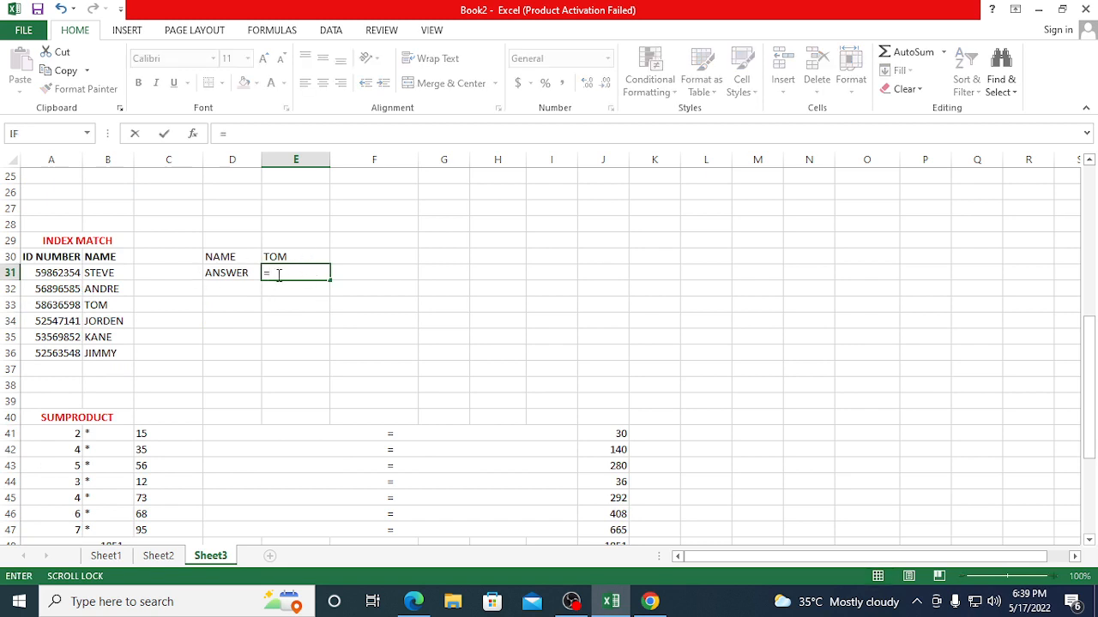
pyautogui.write('IND')
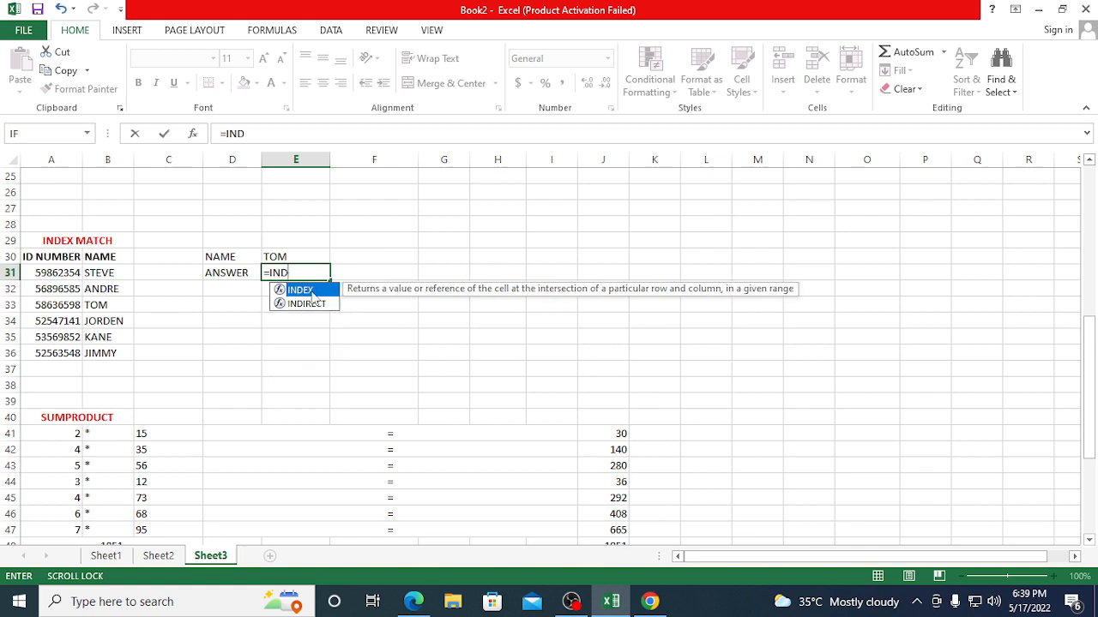
pyautogui.doubleClick(312, 294)
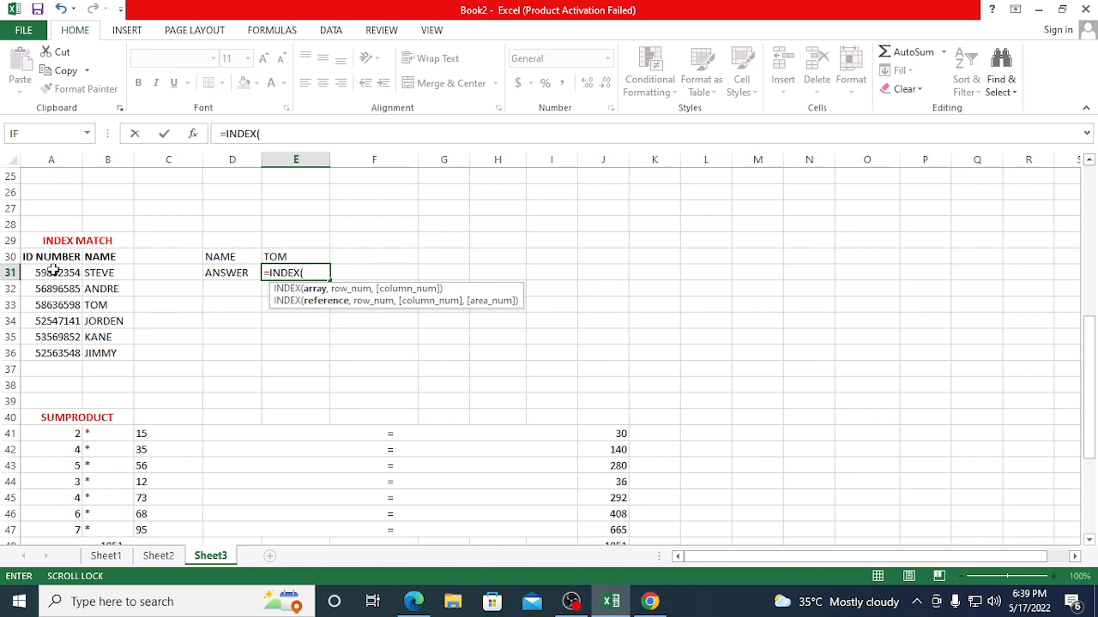
pyautogui.moveTo(53, 273); pyautogui.dragTo(74, 354)
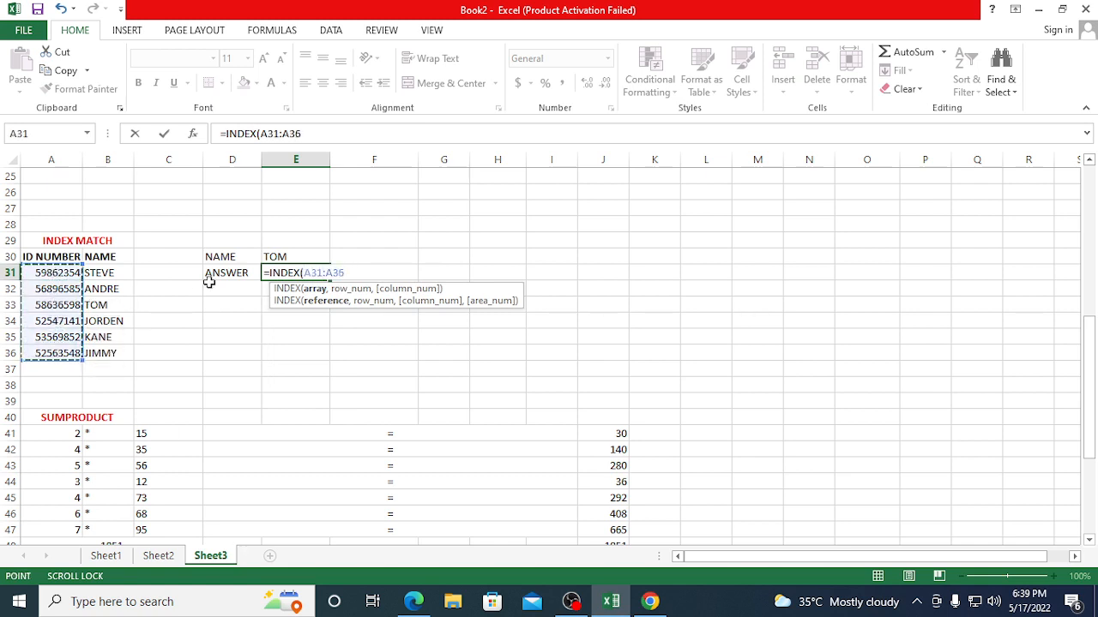
# - Complete the INDEX formula with a nested MATCH using lookup value E30, lookup array B31:B36 and match type 0
pyautogui.write(',M')
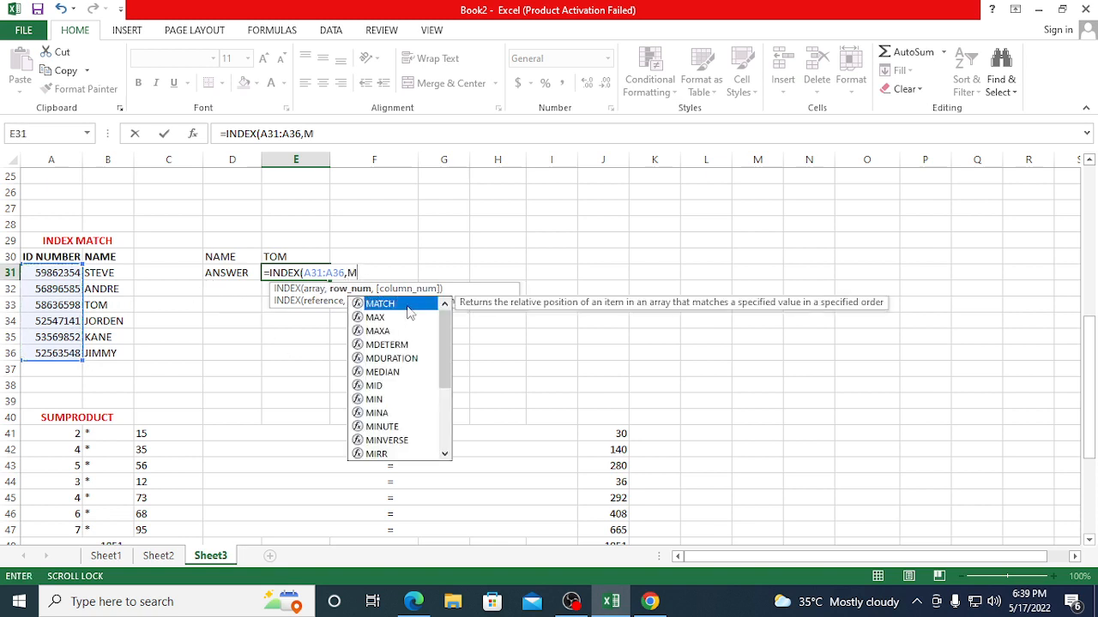
pyautogui.doubleClick(408, 307)
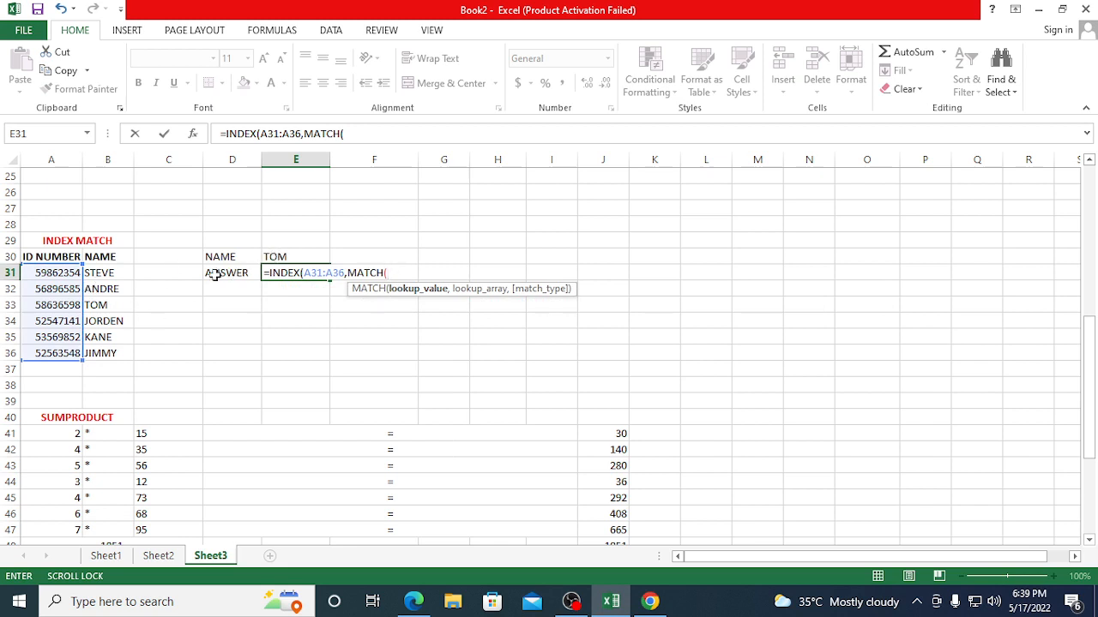
pyautogui.click(291, 258)
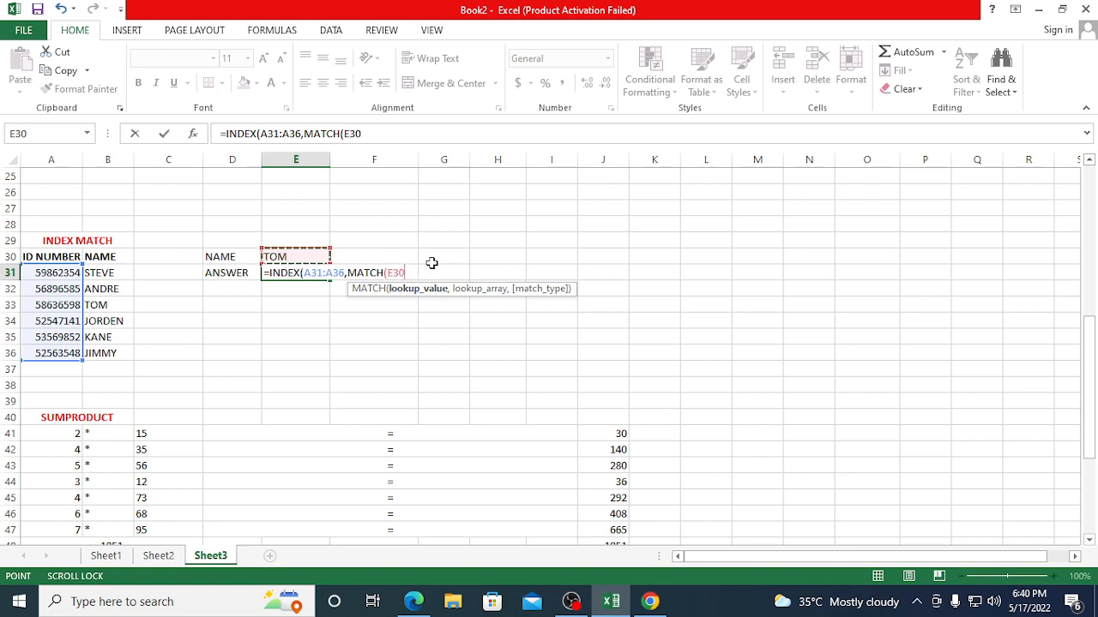
pyautogui.write(',')
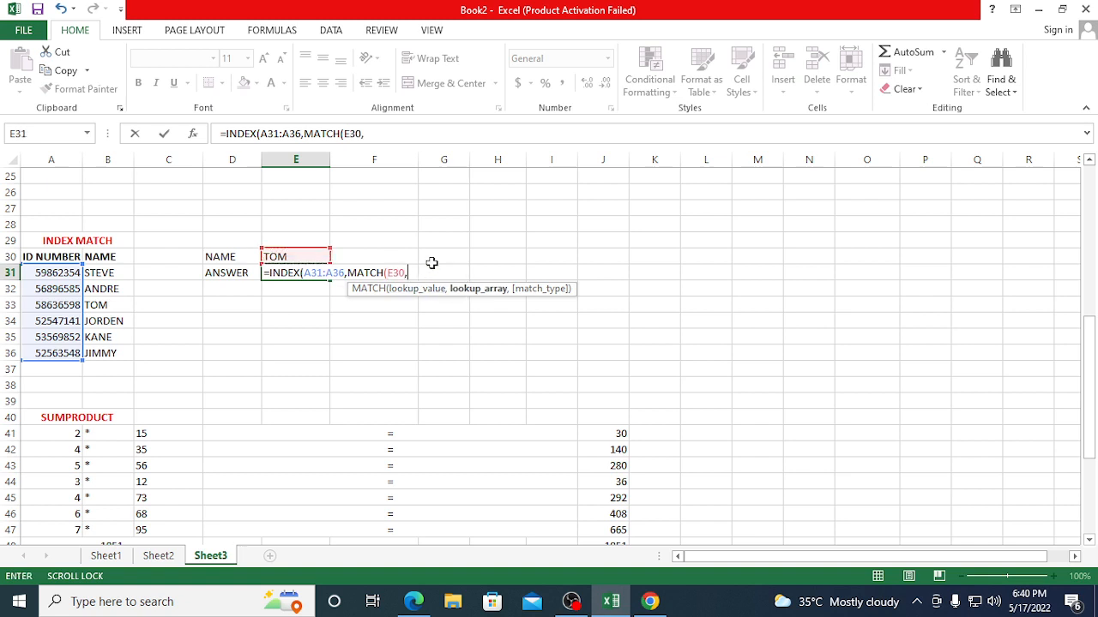
pyautogui.moveTo(101, 273); pyautogui.dragTo(104, 353)
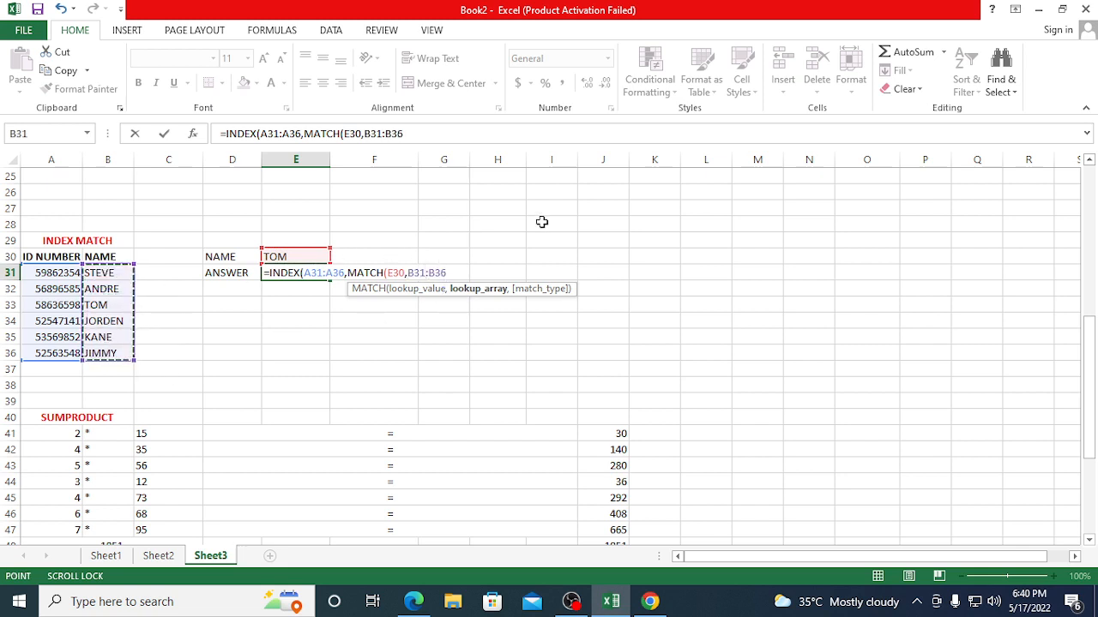
pyautogui.write(',')
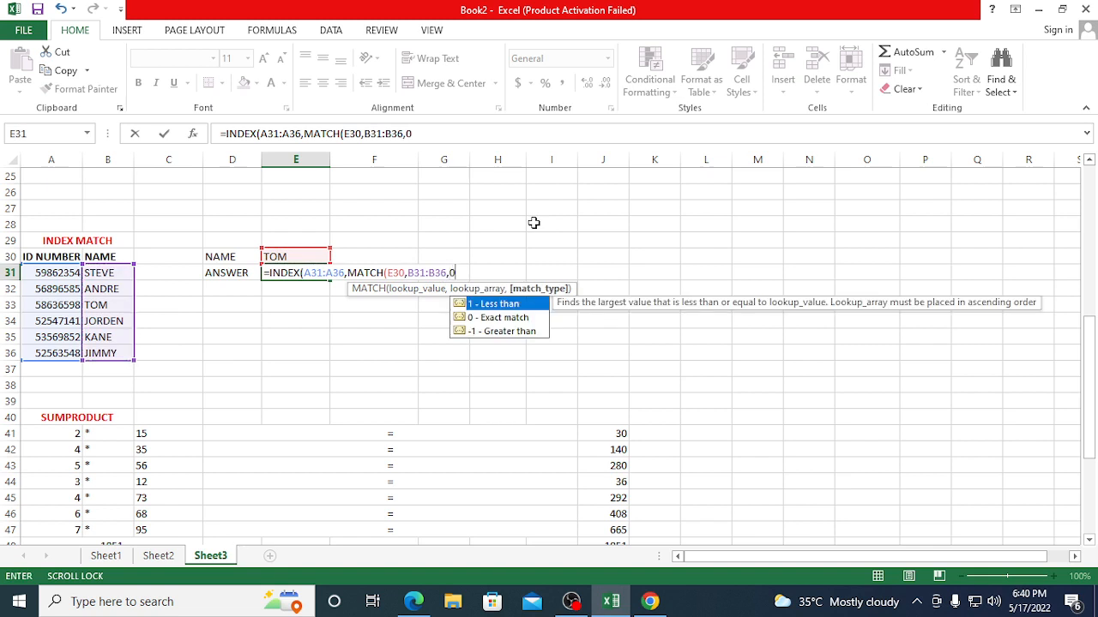
pyautogui.write('0)')
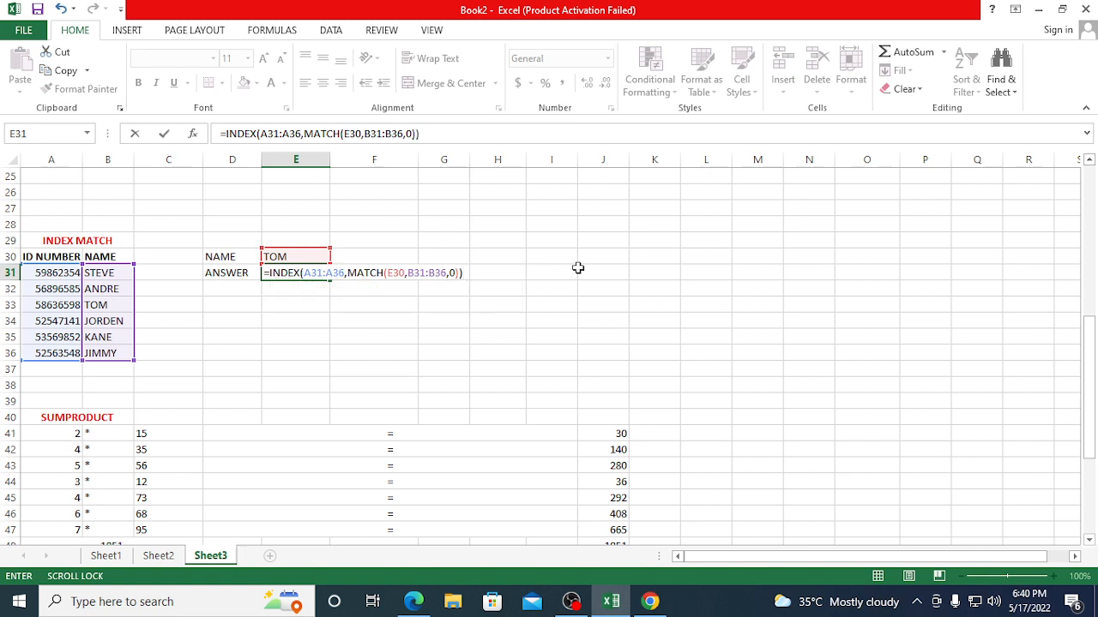
pyautogui.press('Return')
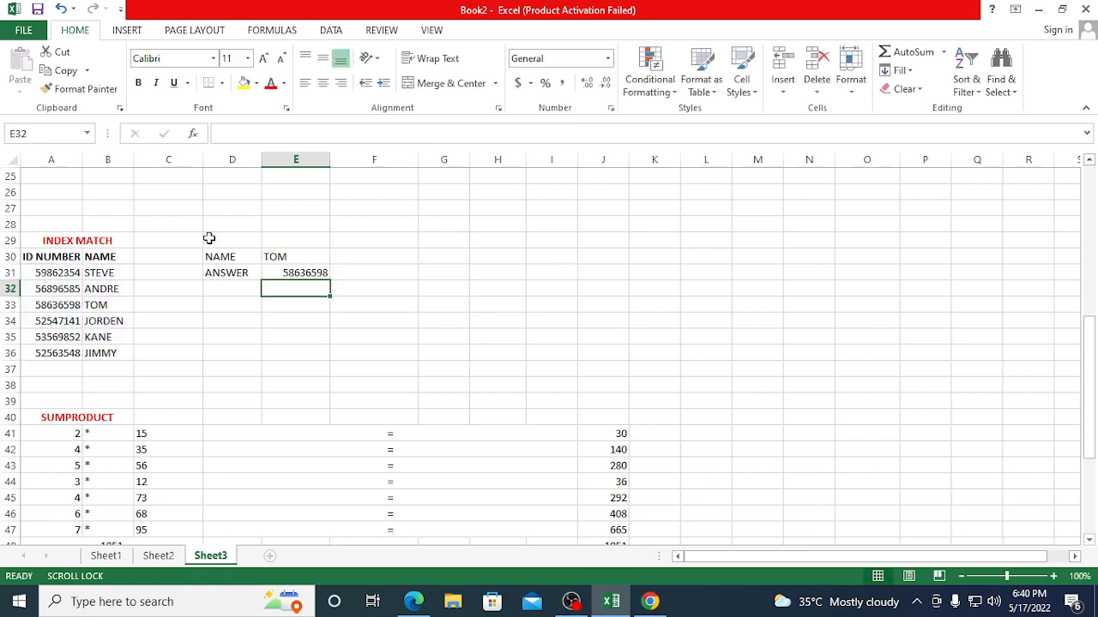
# - Test the INDEX MATCH formula by setting cell E30 to the name from B35, followed by the name from B36
pyautogui.click(283, 253)
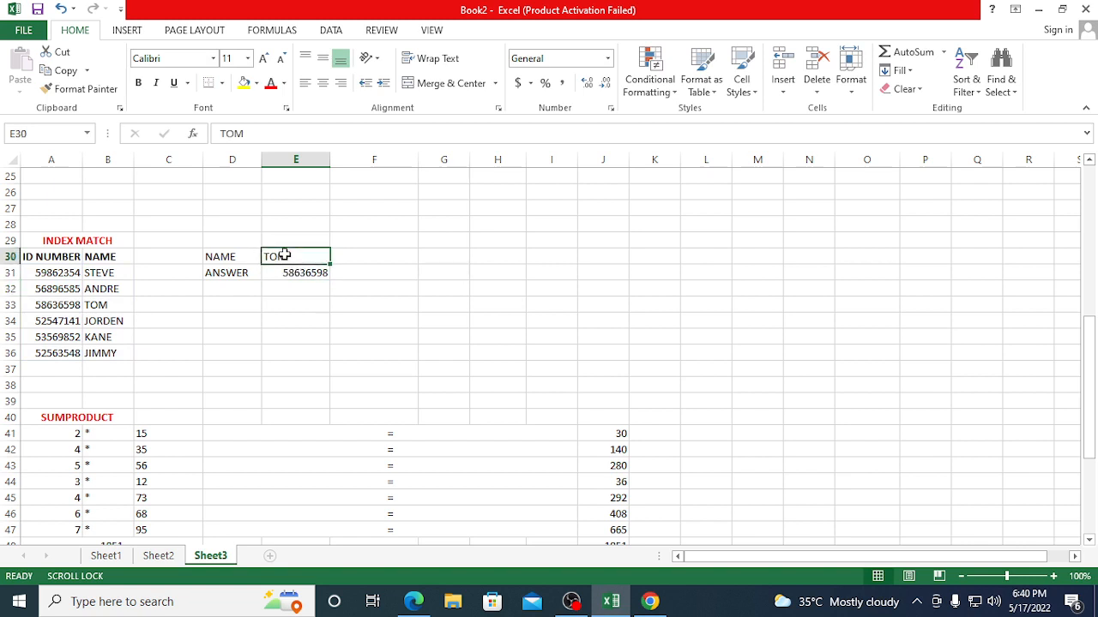
pyautogui.write('K')
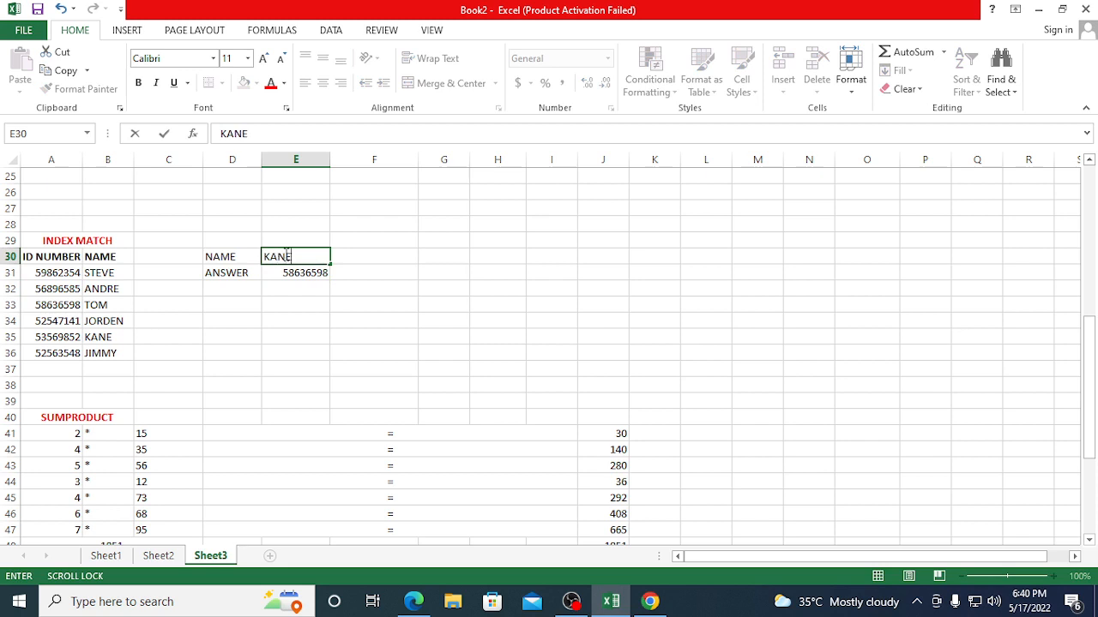
pyautogui.write('ANE')
pyautogui.click(363, 250)
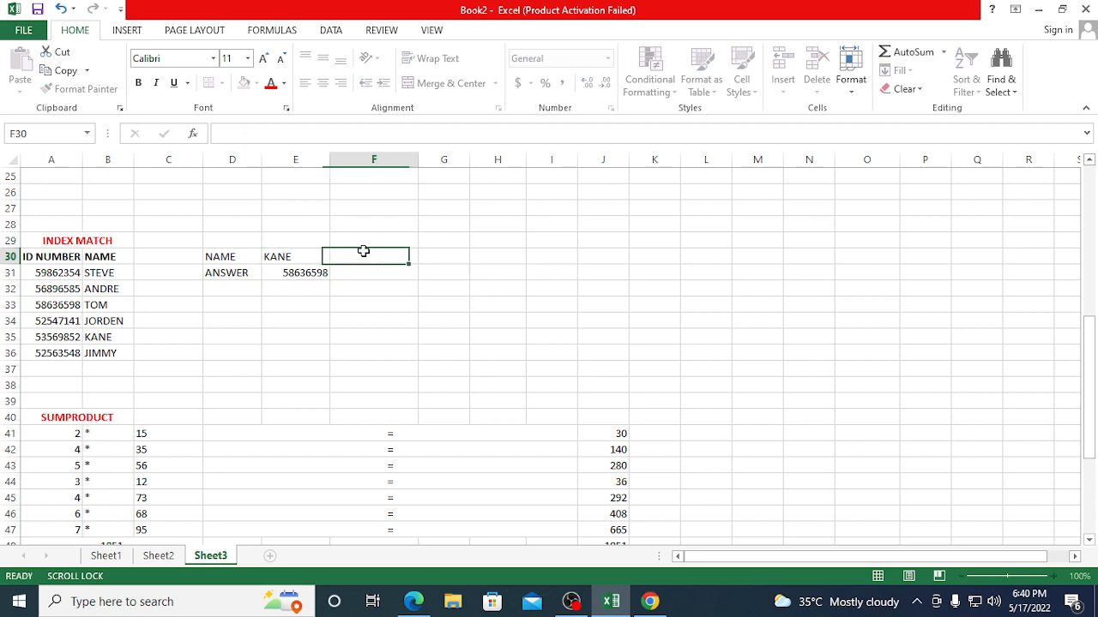
pyautogui.click(294, 255)
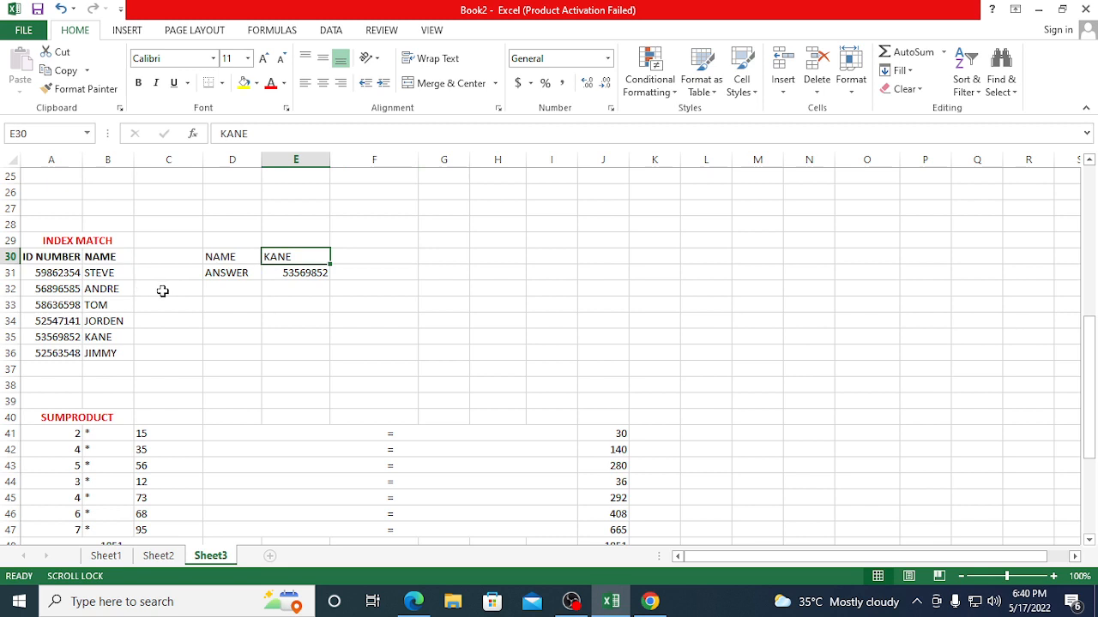
pyautogui.write('JIMMY')
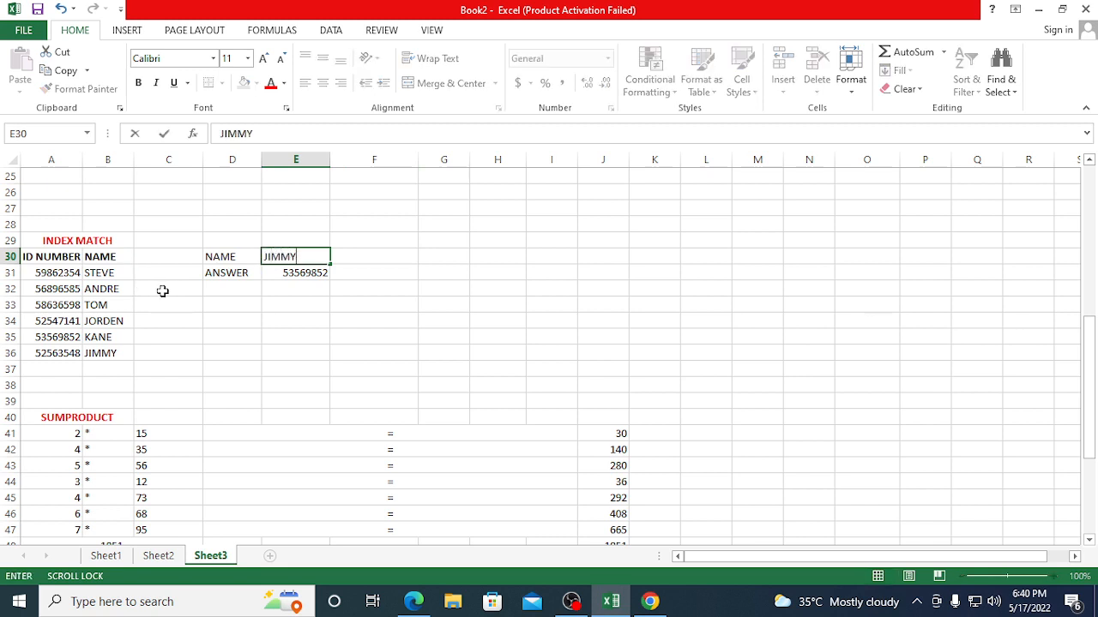
pyautogui.click(365, 257)
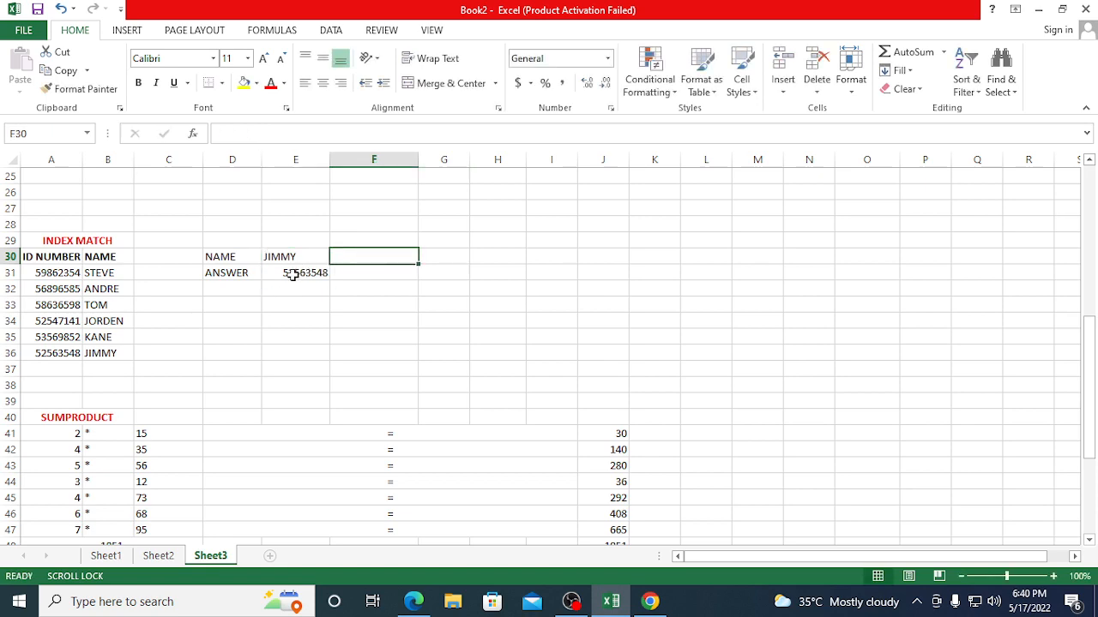
# - Compare the column layout of the VLOOKUP table with that of the INDEX MATCH table
pyautogui.scroll(2, 283, 296)
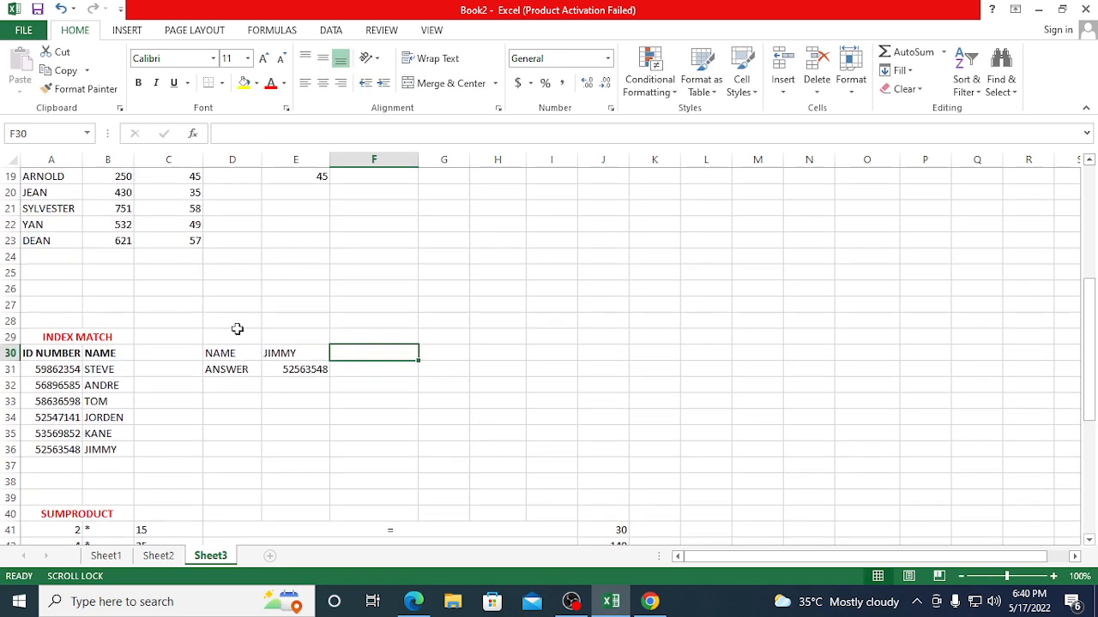
pyautogui.scroll(2, 226, 323)
pyautogui.scroll(-2, 228, 325)
pyautogui.scroll(-1, 249, 353)
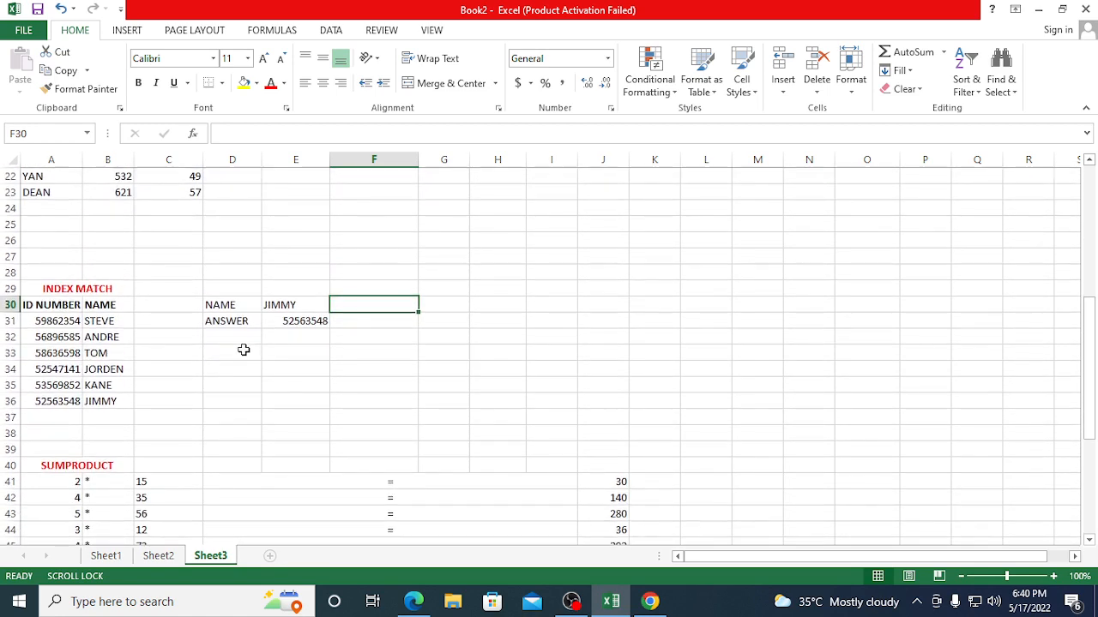
pyautogui.scroll(3, 212, 337)
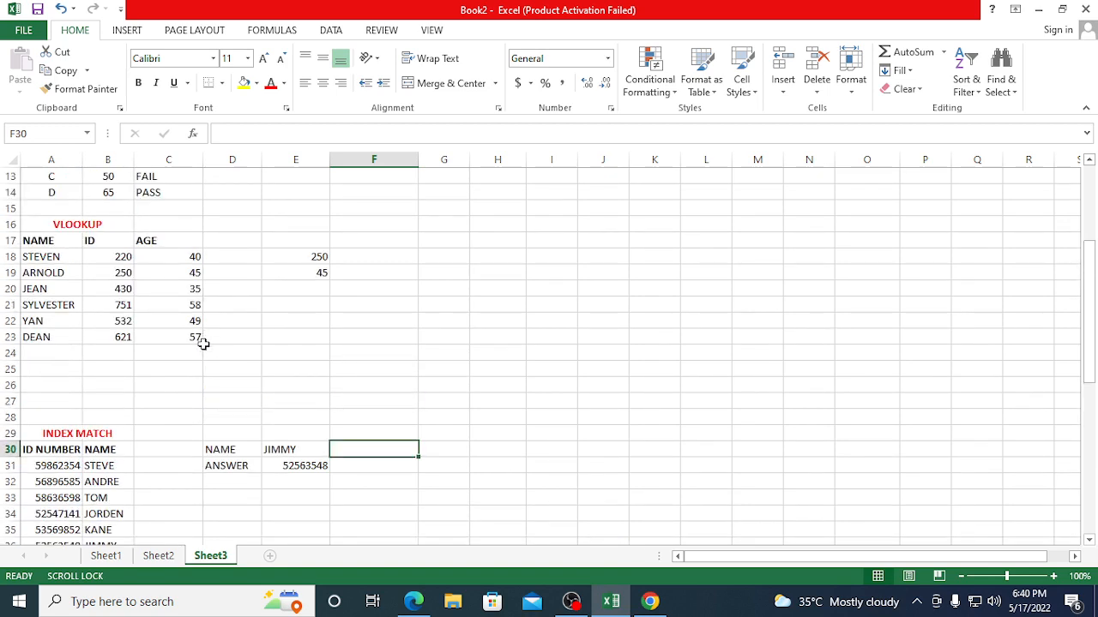
pyautogui.scroll(-3, 203, 343)
pyautogui.scroll(-1, 169, 318)
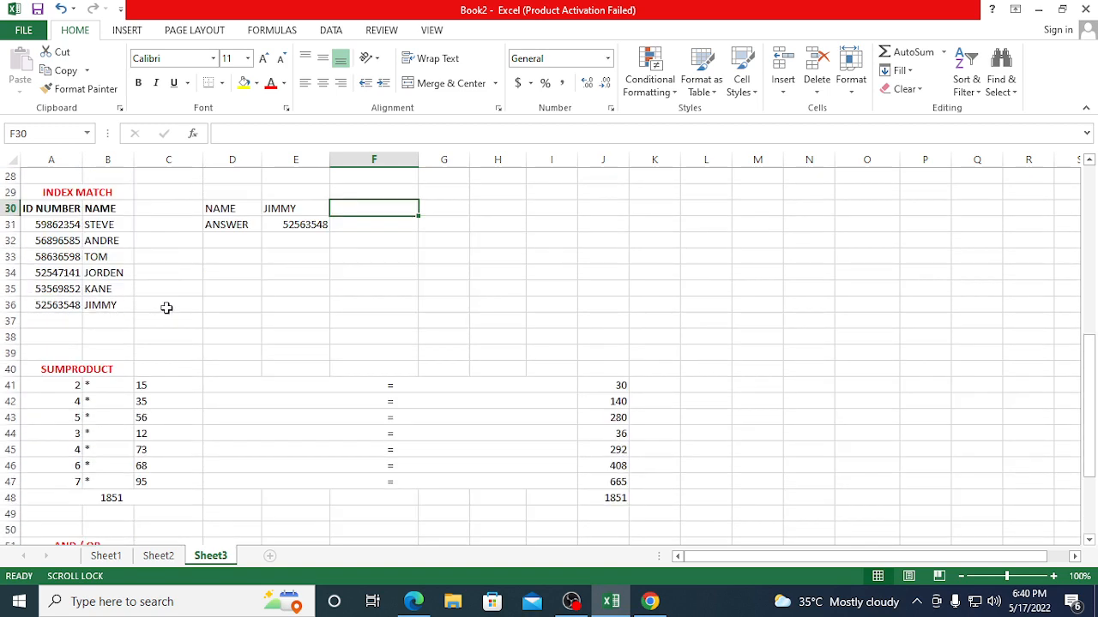
# - Clear the existing SUMPRODUCT formula from the merged cell A48
pyautogui.scroll(-2, 164, 306)
pyautogui.scroll(-1, 166, 308)
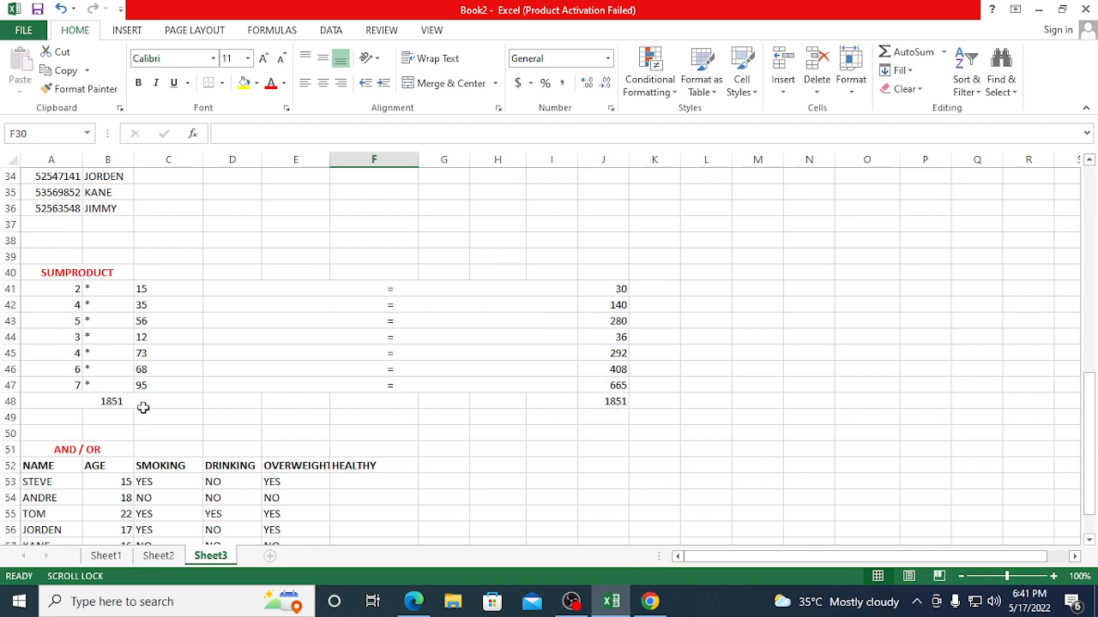
pyautogui.click(110, 405)
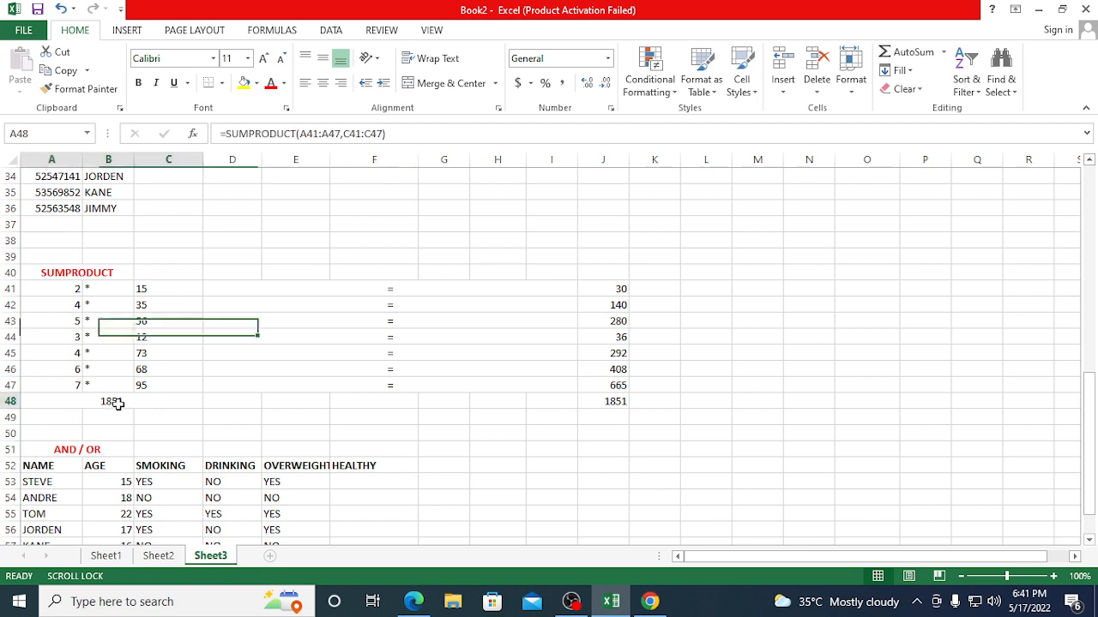
pyautogui.press('Delete')
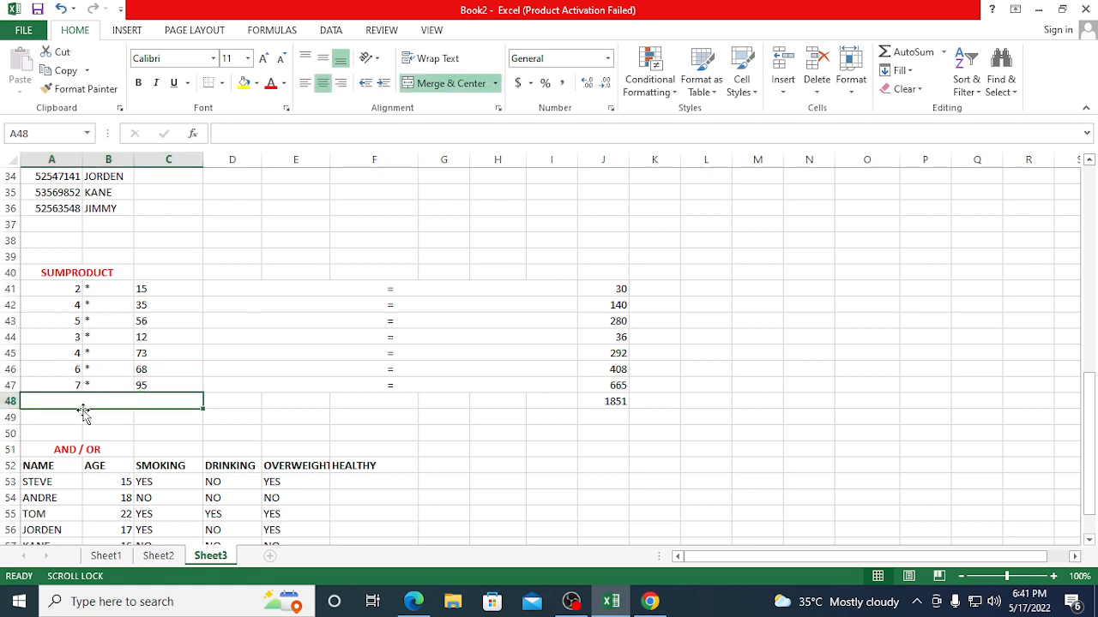
# - Enter a SUMPRODUCT formula in the merged cell A48 that multiplies and sums the arrays A41:A47 and C41:C47
pyautogui.write('=')
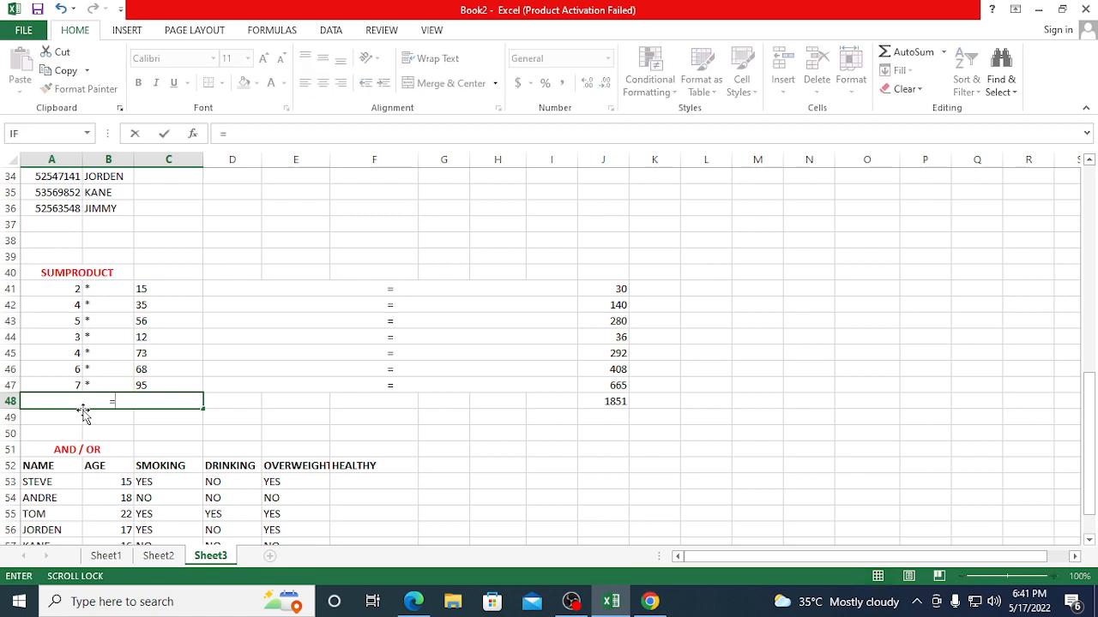
pyautogui.write('SUM')
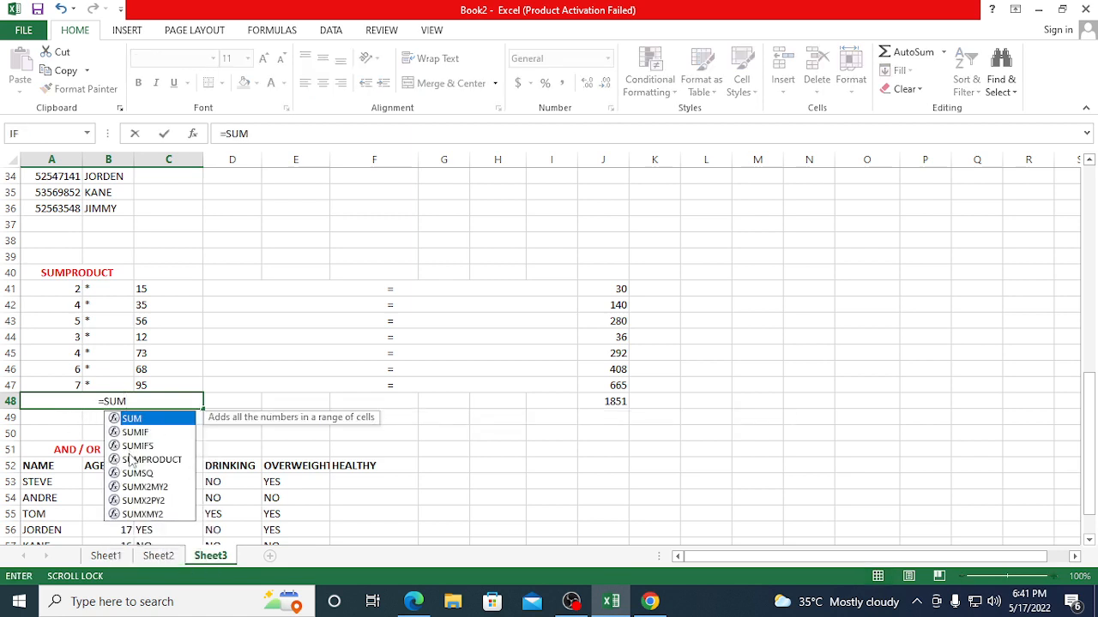
pyautogui.doubleClick(133, 461)
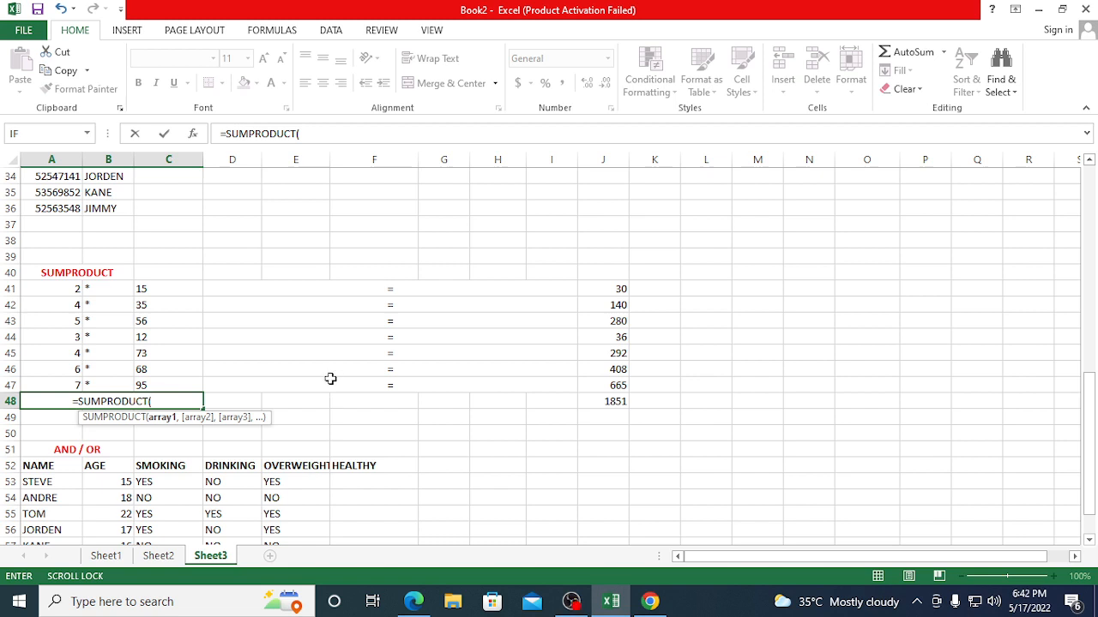
pyautogui.click(74, 289)
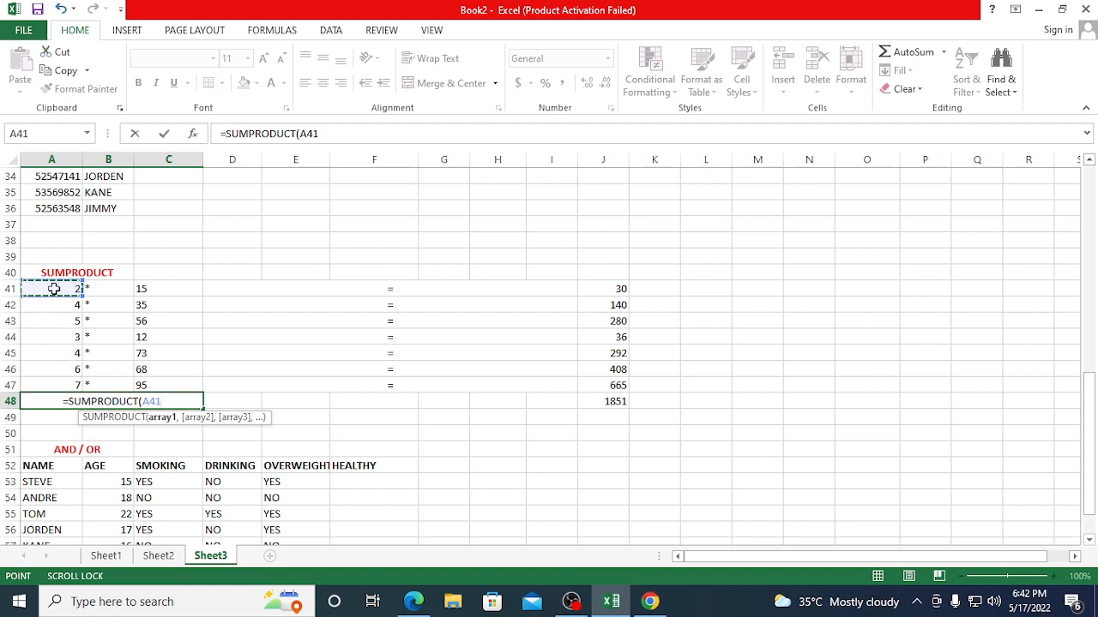
pyautogui.moveTo(54, 289); pyautogui.dragTo(73, 385)
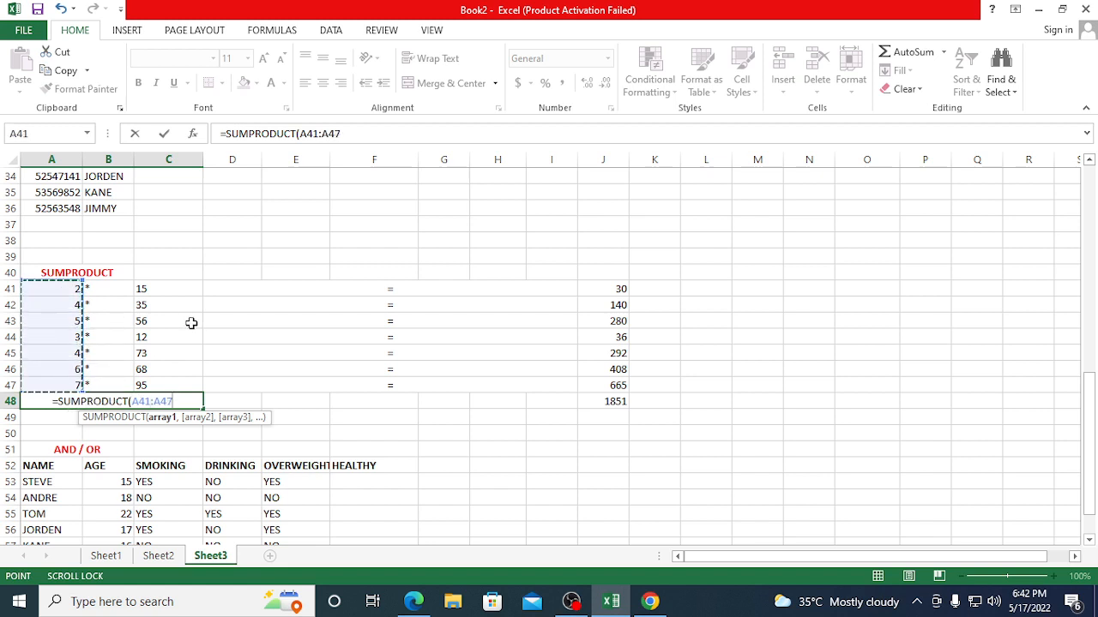
pyautogui.write(',')
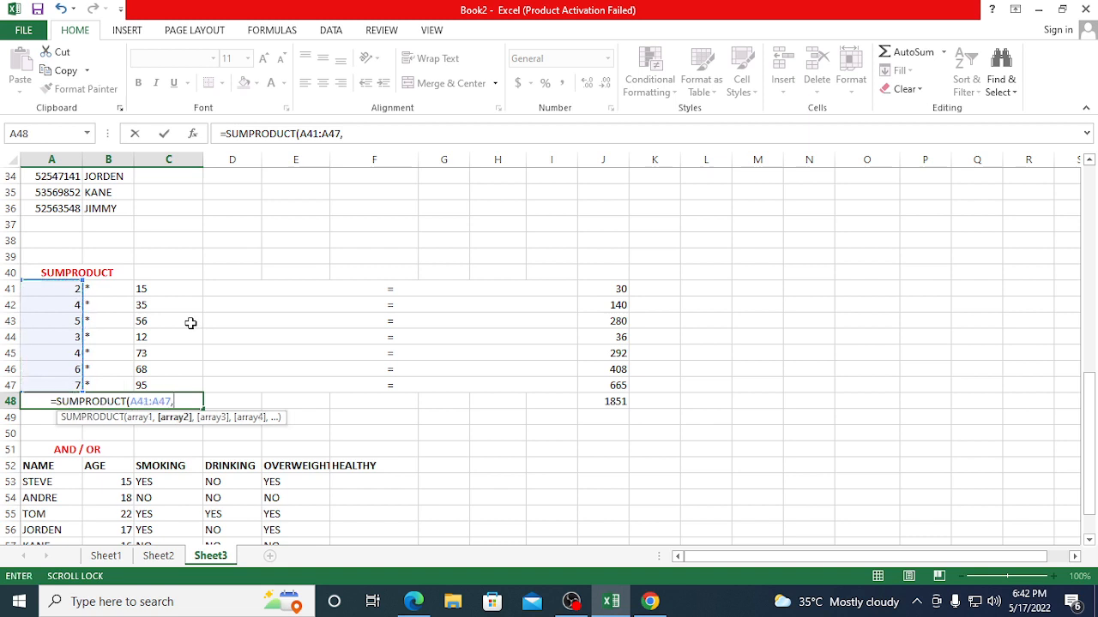
pyautogui.moveTo(168, 289); pyautogui.dragTo(173, 384)
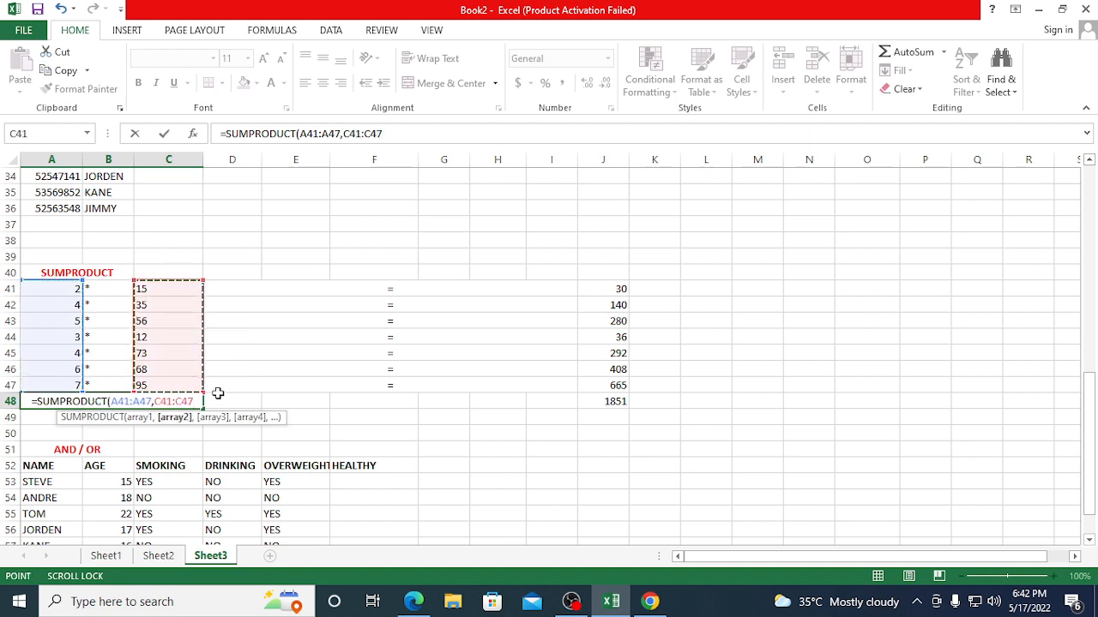
pyautogui.press('Return')
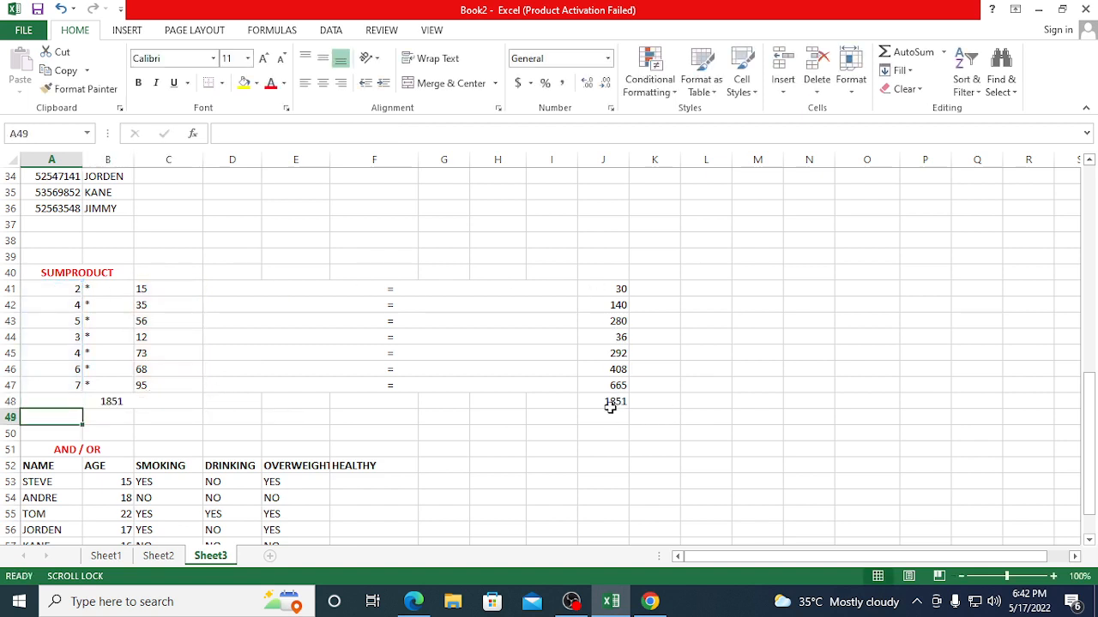
# - Compare the SUMPRODUCT formula in A48 with the individual row products in J41:J47
pyautogui.click(109, 403)
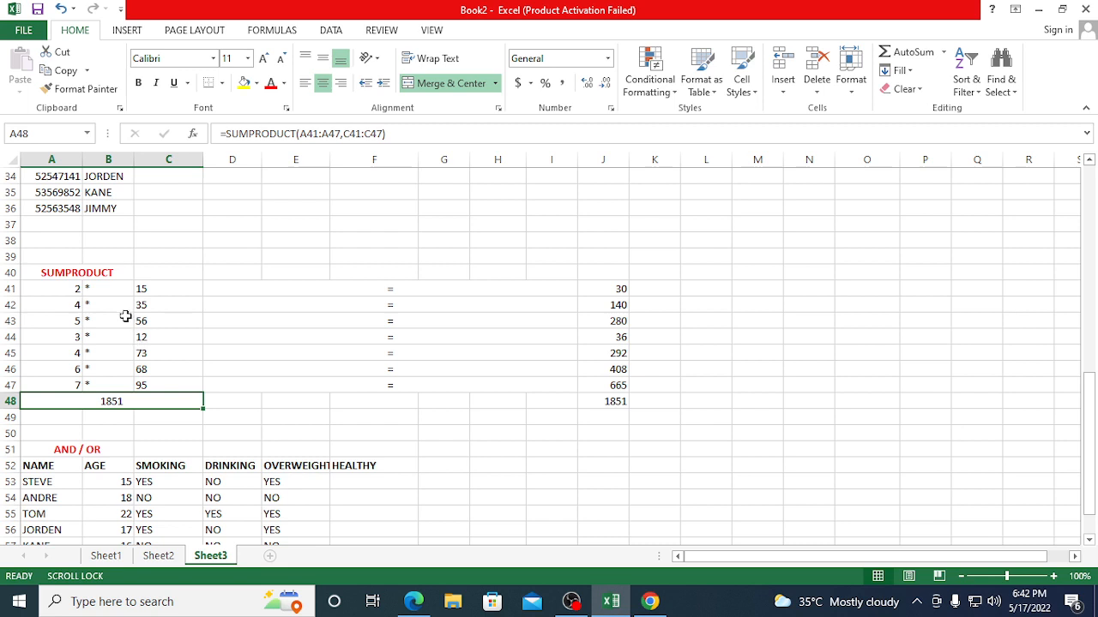
pyautogui.click(618, 292)
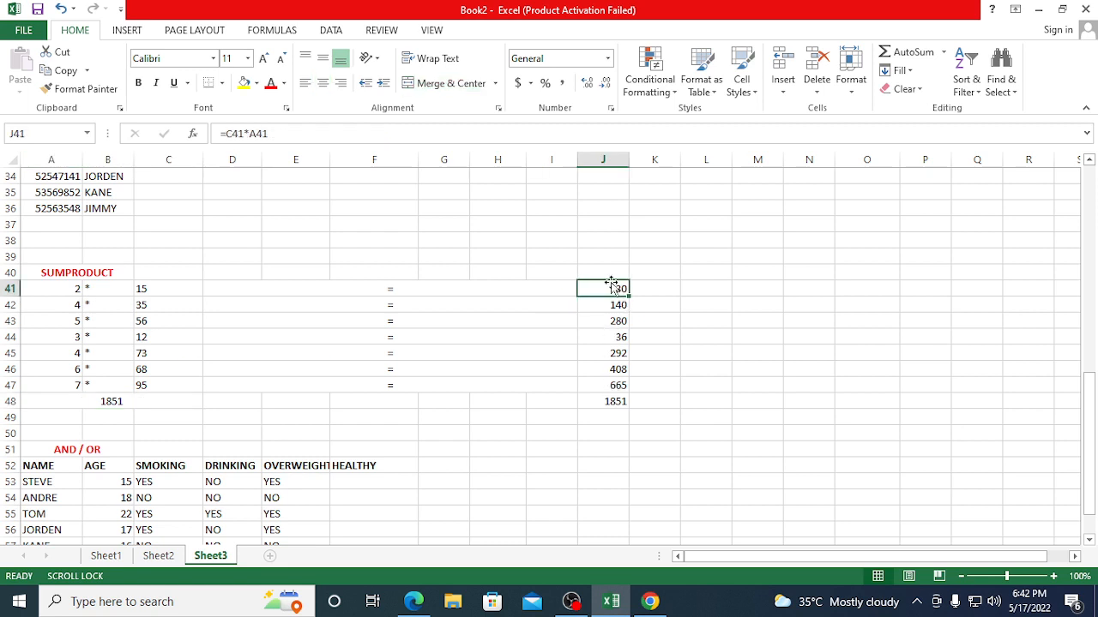
pyautogui.moveTo(610, 289); pyautogui.dragTo(605, 387)
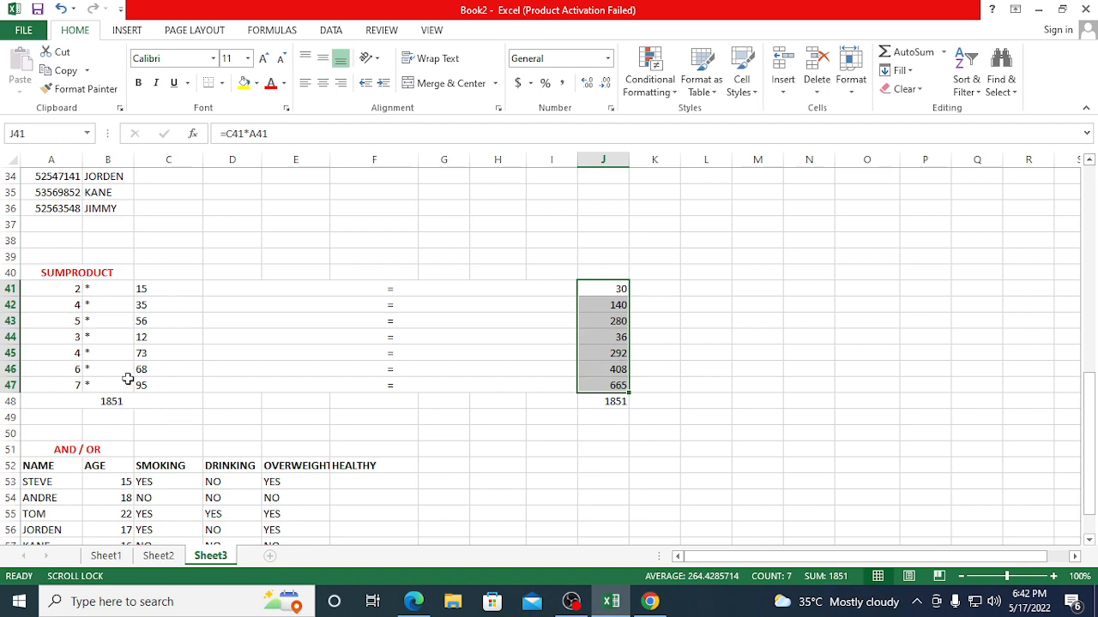
# - Examine the smoking, drinking and overweight entries in row 54 of the AND / OR table
pyautogui.scroll(-1, 91, 375)
pyautogui.scroll(-1, 94, 371)
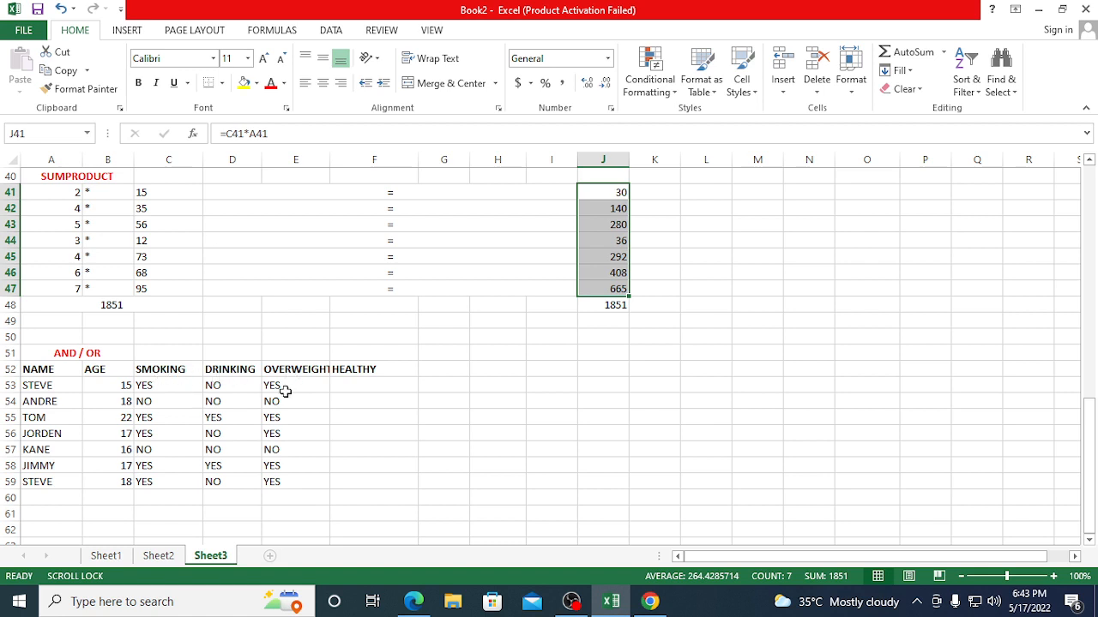
pyautogui.moveTo(148, 401); pyautogui.dragTo(253, 401)
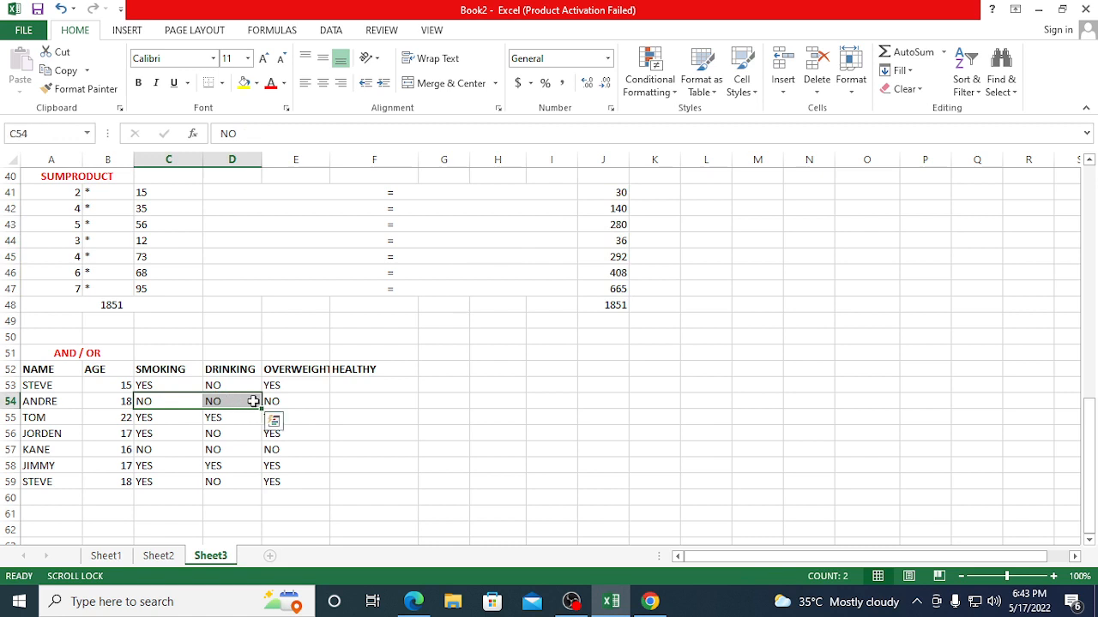
pyautogui.click(302, 406)
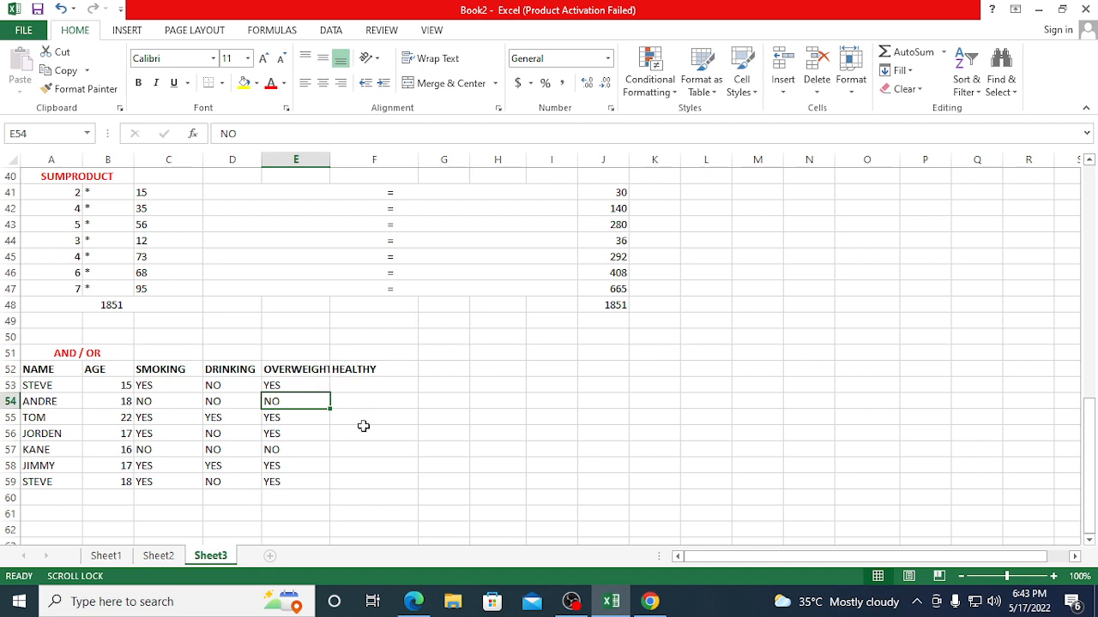
# - Start an IF formula with a nested AND in the HEALTHY cell F53, using C53="NO" as the first condition
pyautogui.click(359, 391)
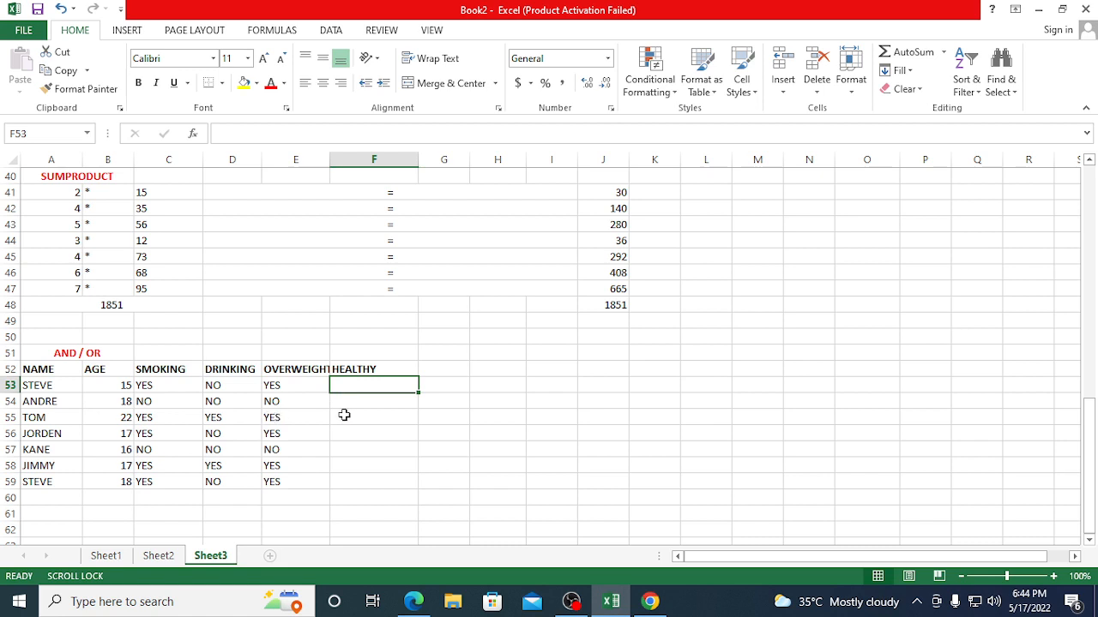
pyautogui.write('=')
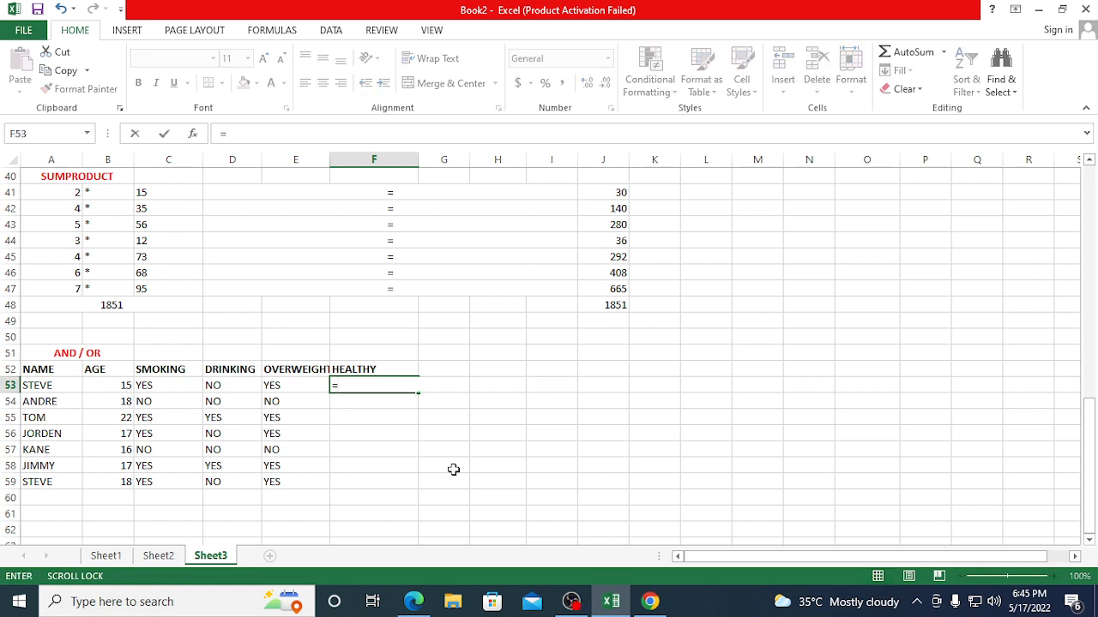
pyautogui.write('IF')
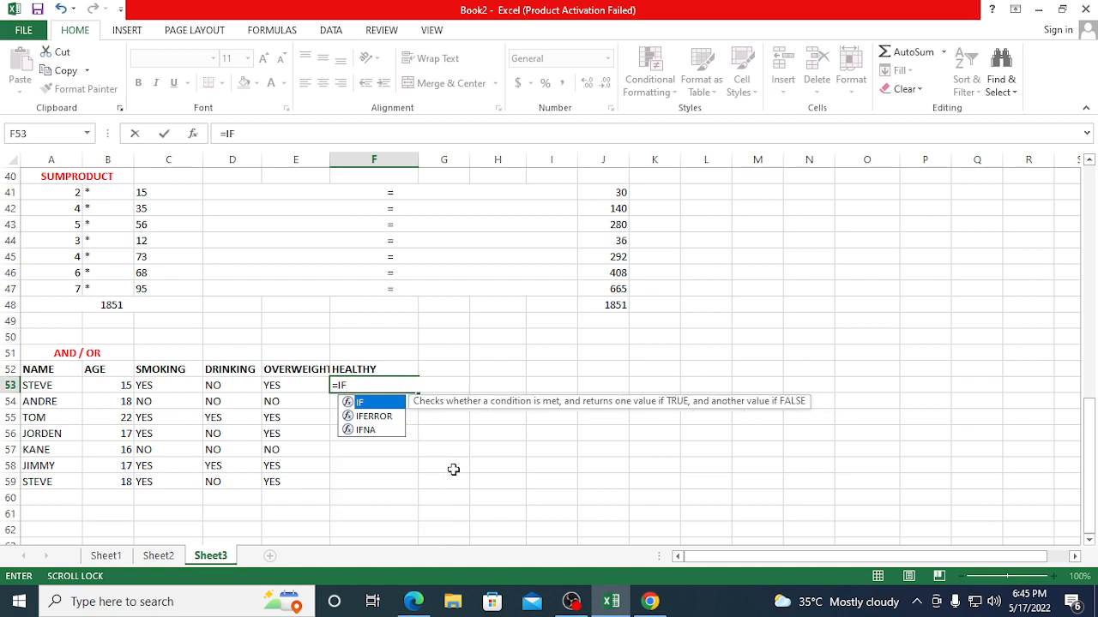
pyautogui.write('(')
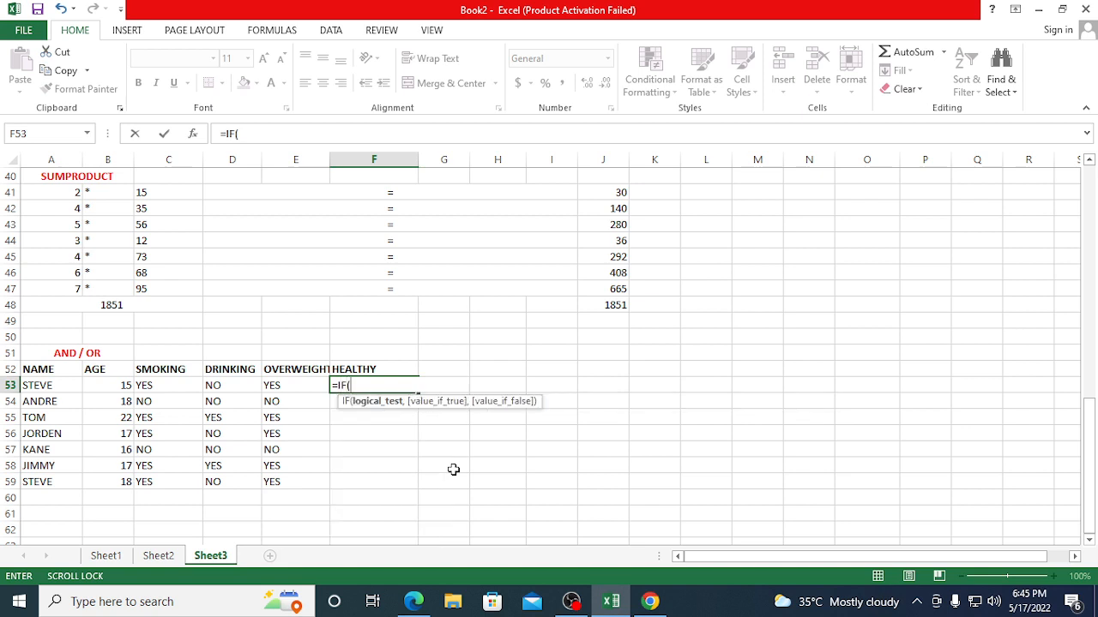
pyautogui.write('A')
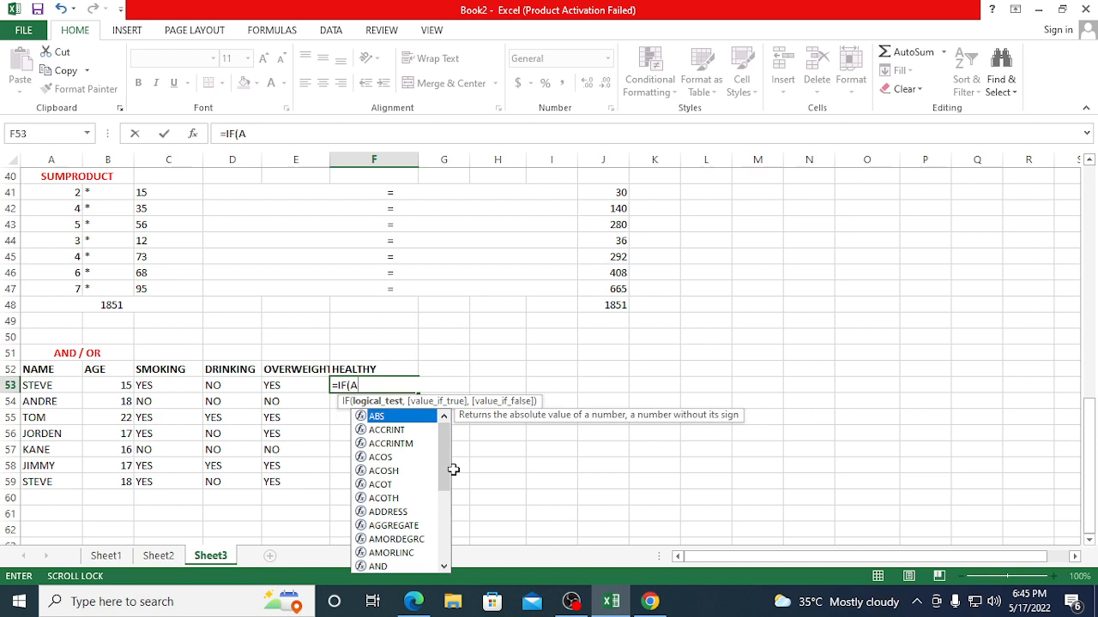
pyautogui.write('ND')
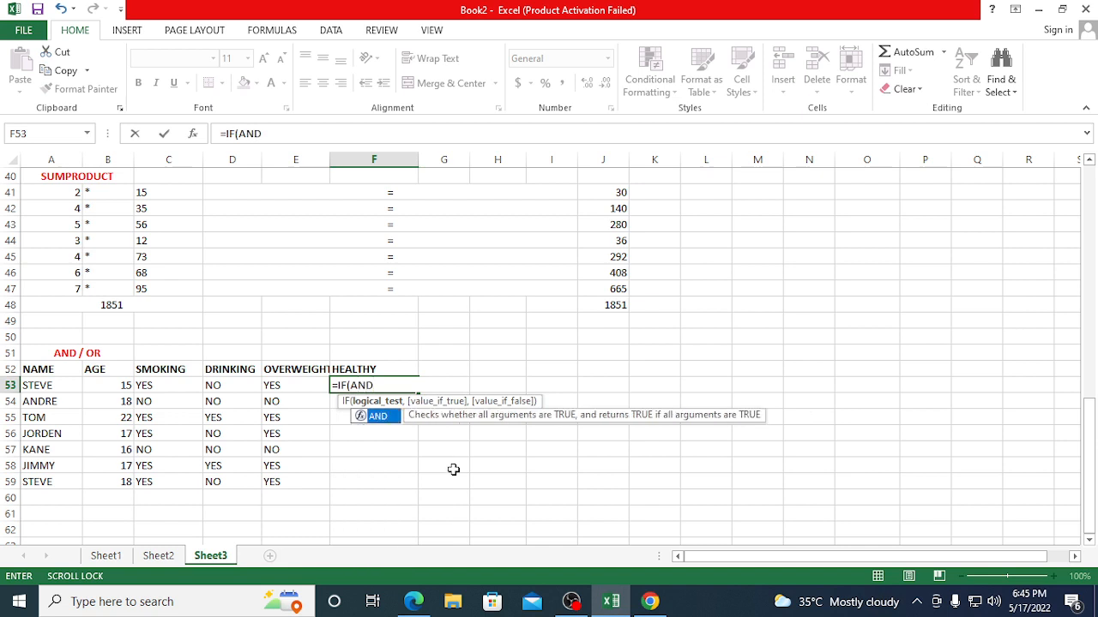
pyautogui.write('(')
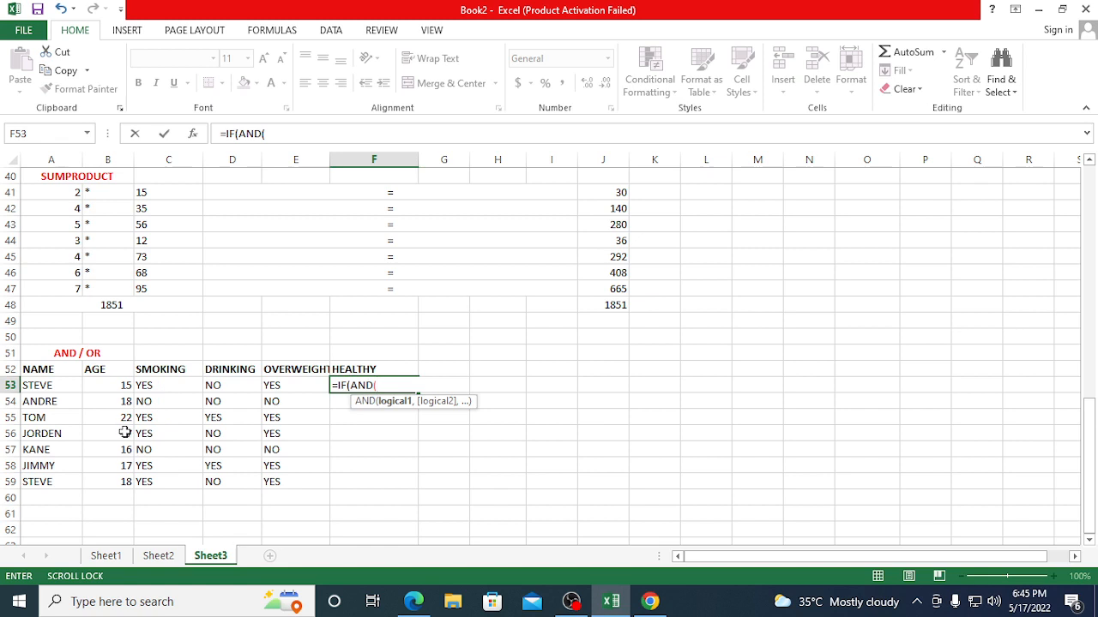
pyautogui.click(150, 388)
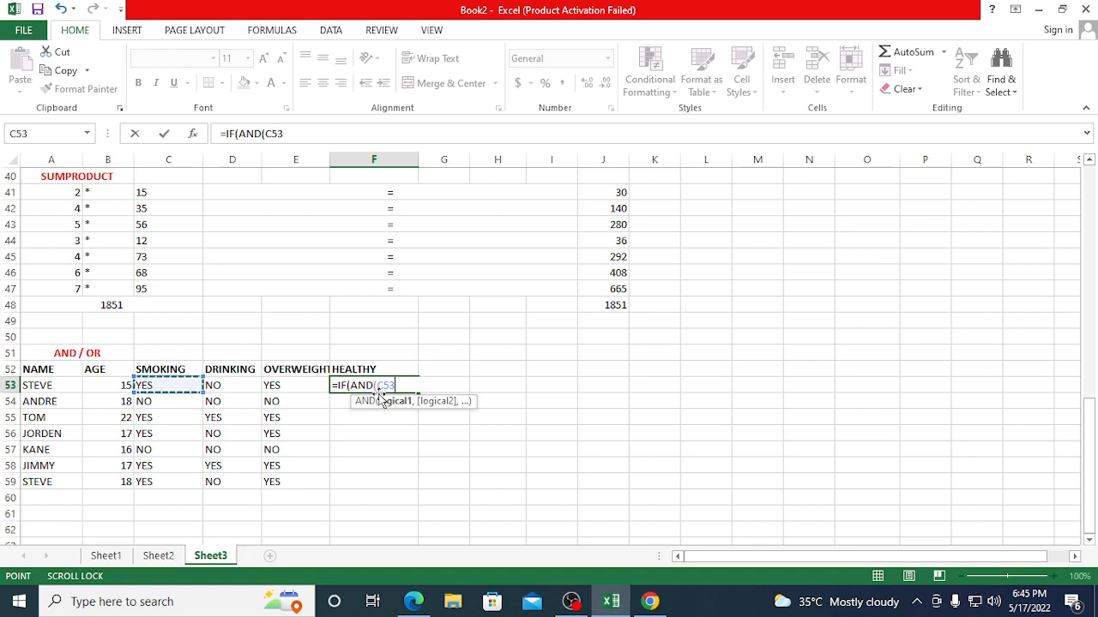
pyautogui.write('="')
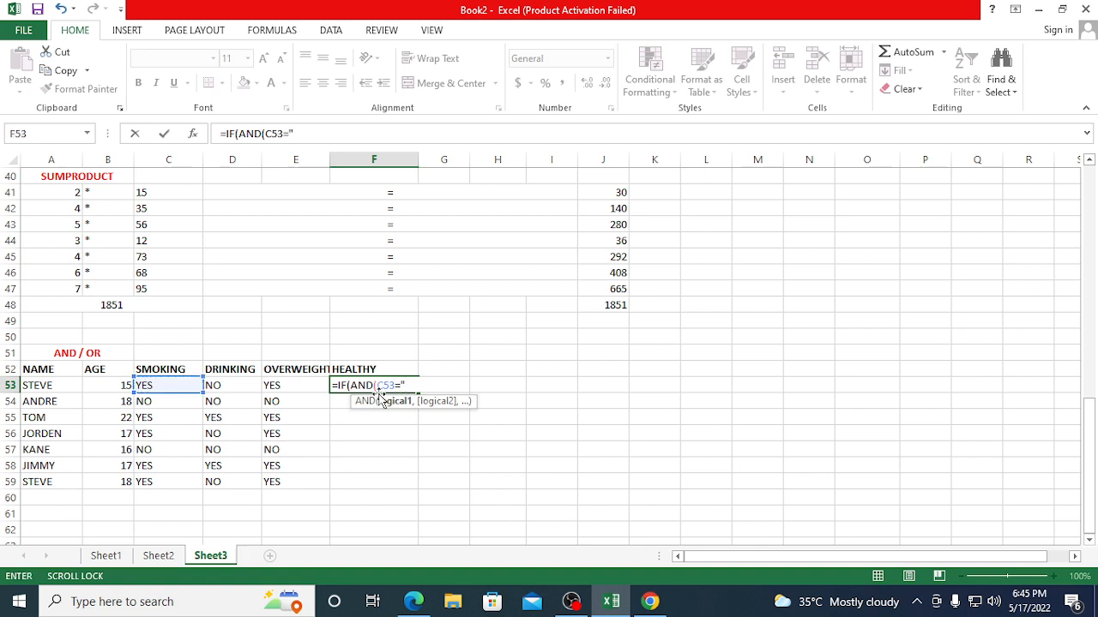
pyautogui.write('NO",')
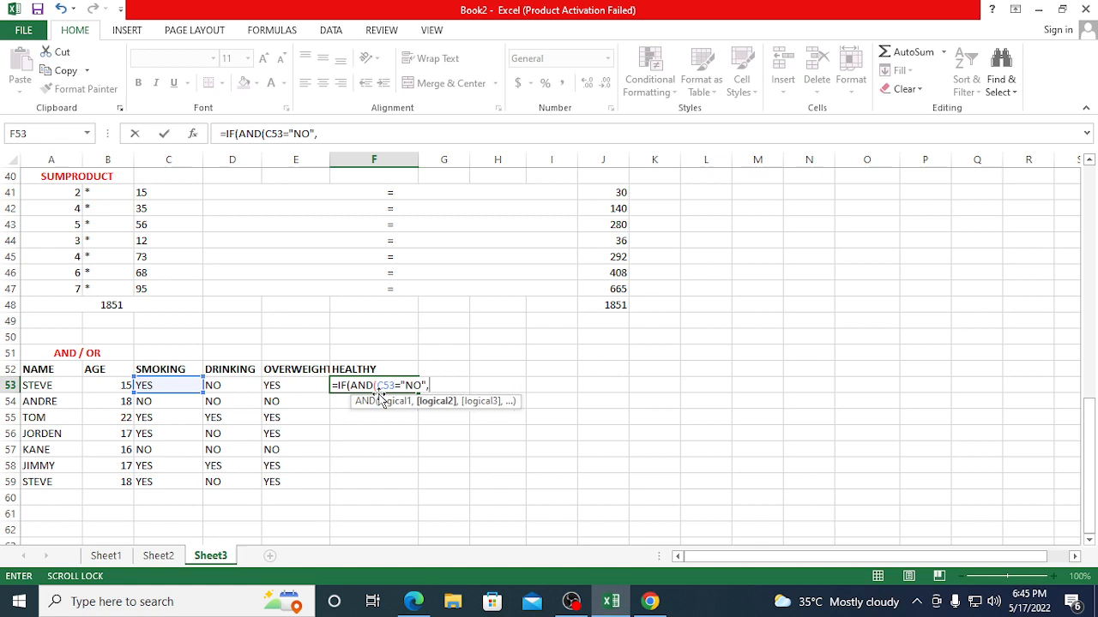
# - Add the conditions D53="NO" and E53="NO" to the nested AND in F53
pyautogui.click(230, 384)
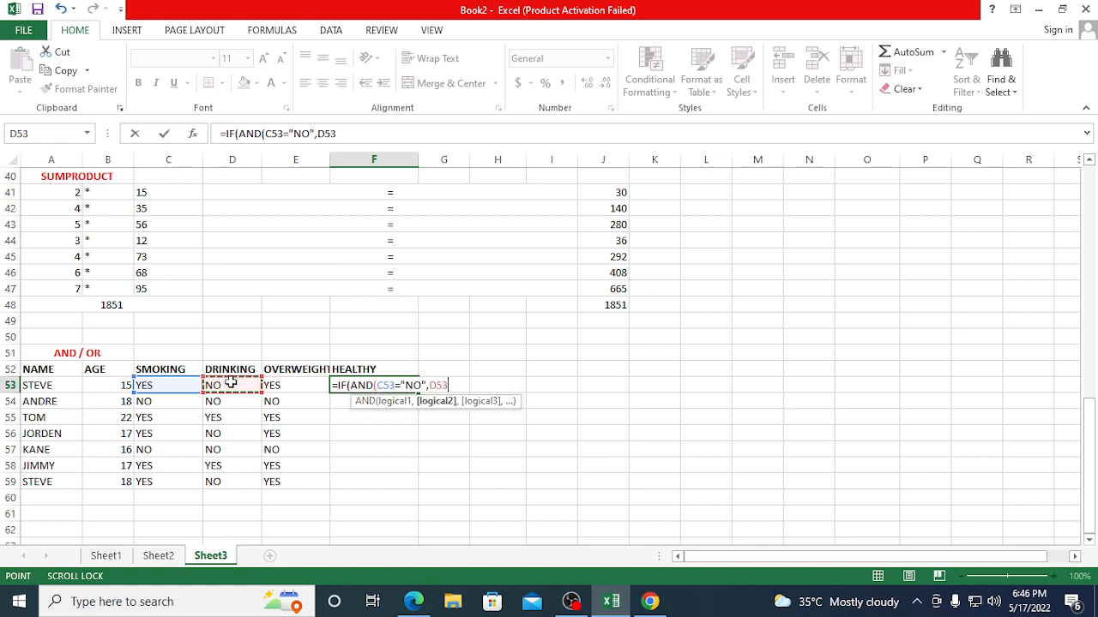
pyautogui.write('=')
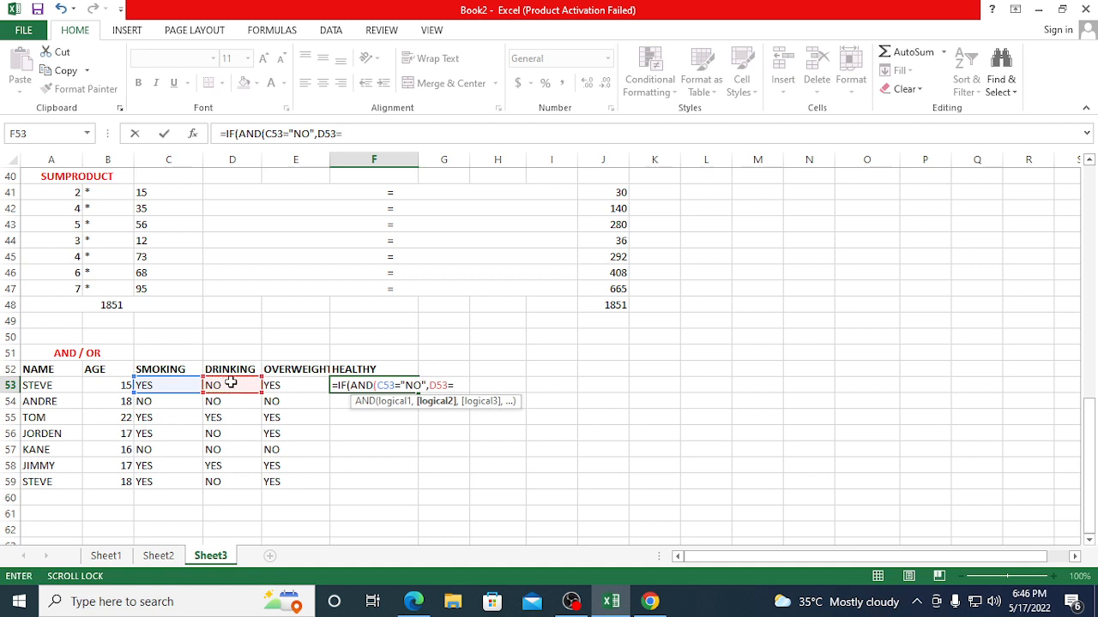
pyautogui.write('"NO",')
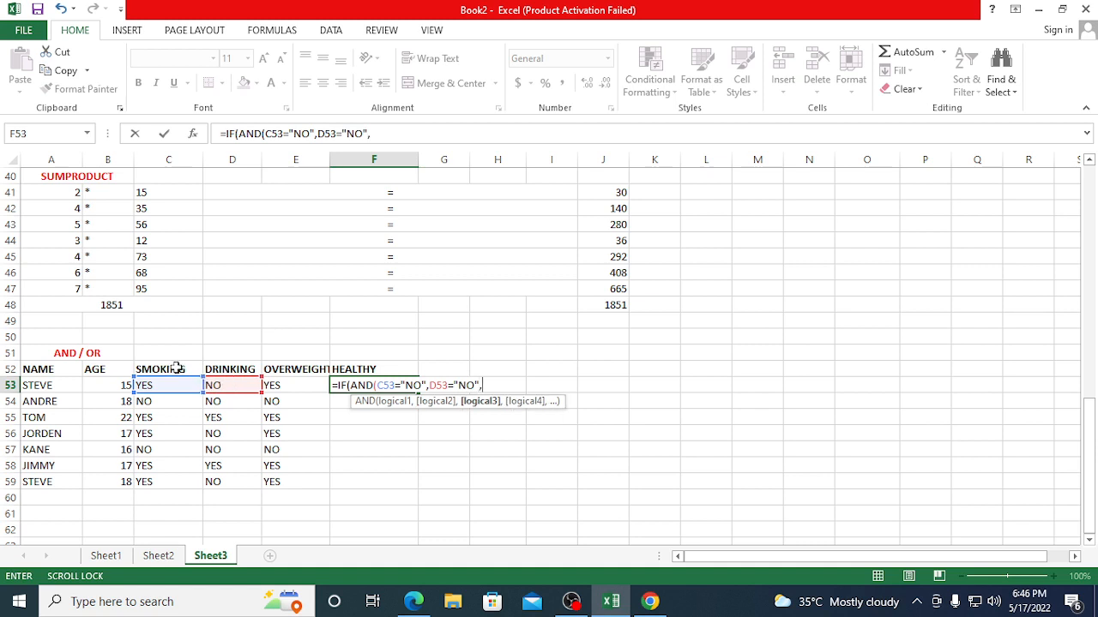
pyautogui.click(271, 385)
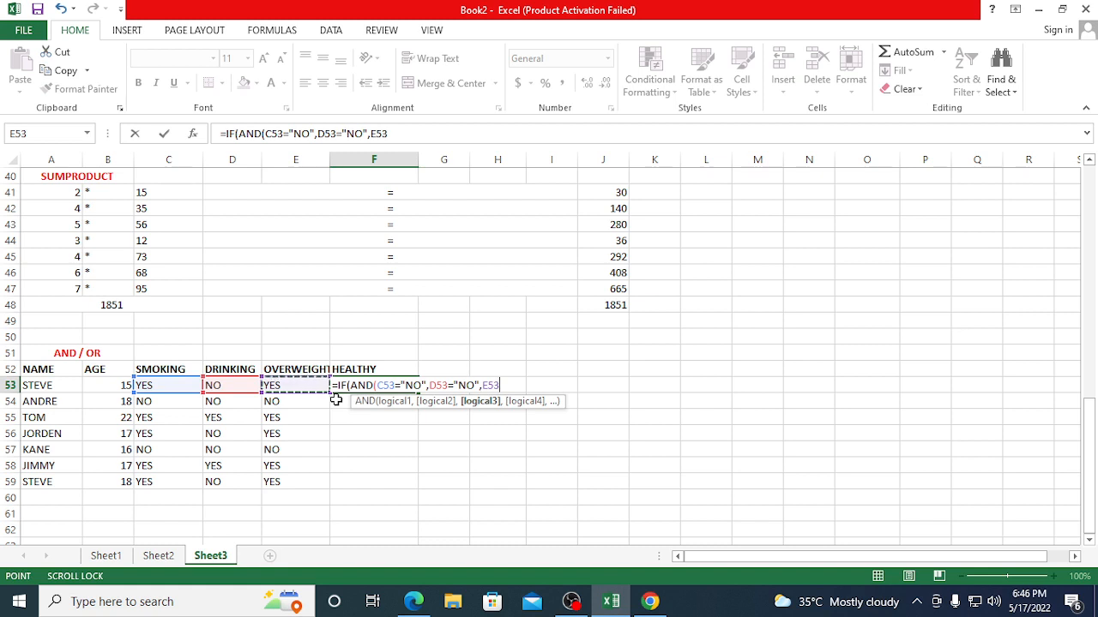
pyautogui.write('="')
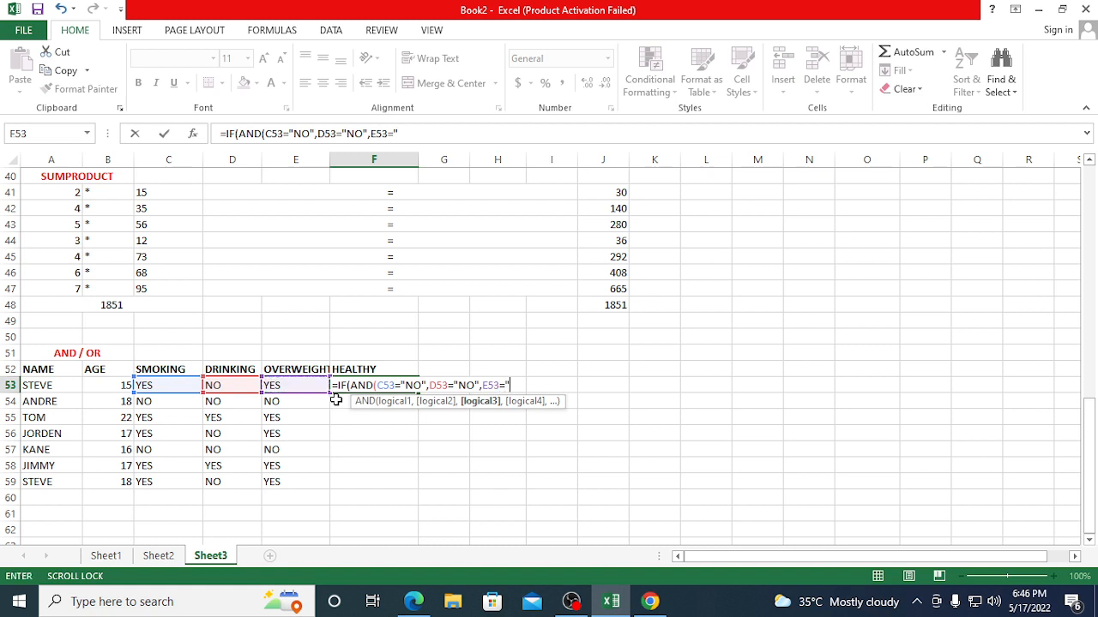
pyautogui.write('NO')
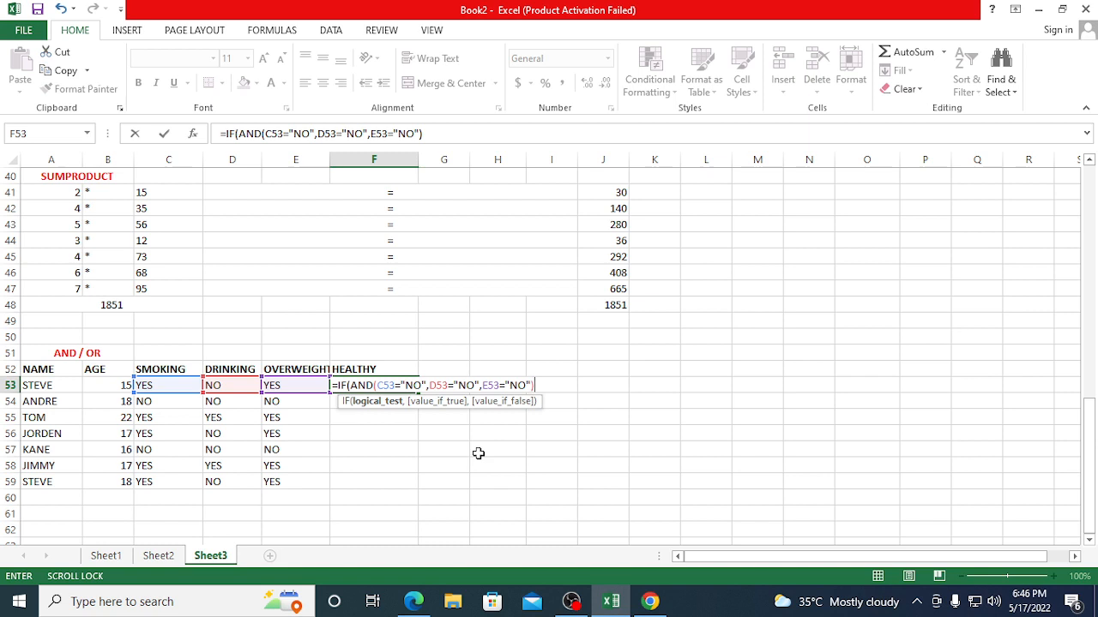
# - Finish the IF formula in F53 with "YES" as the value if true and "NO" as the value if false
pyautogui.write(',')
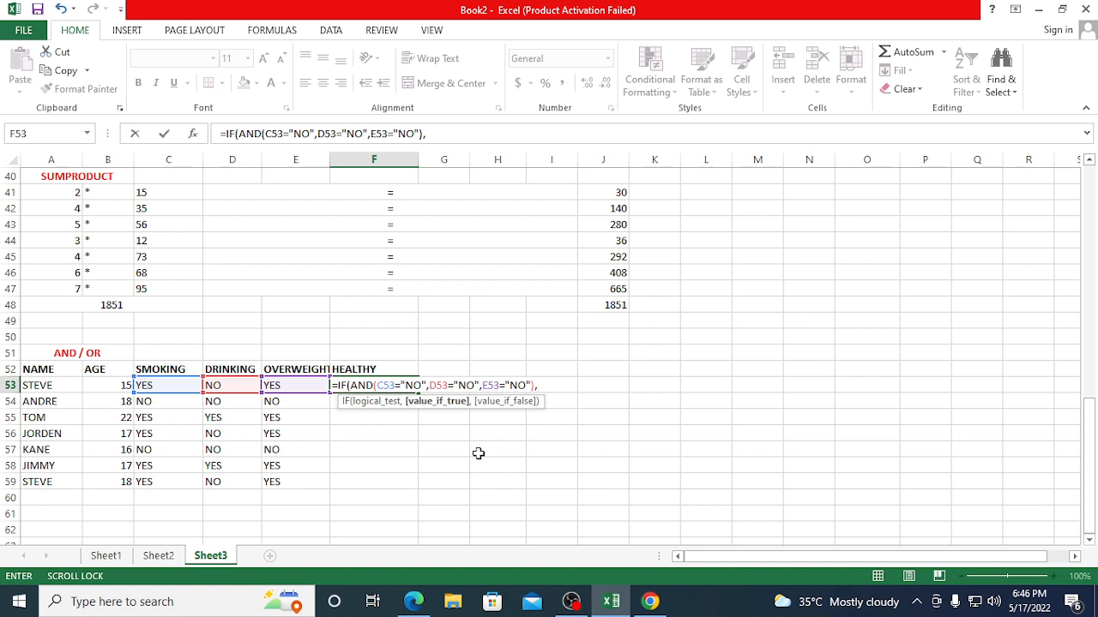
pyautogui.write('"YES","')
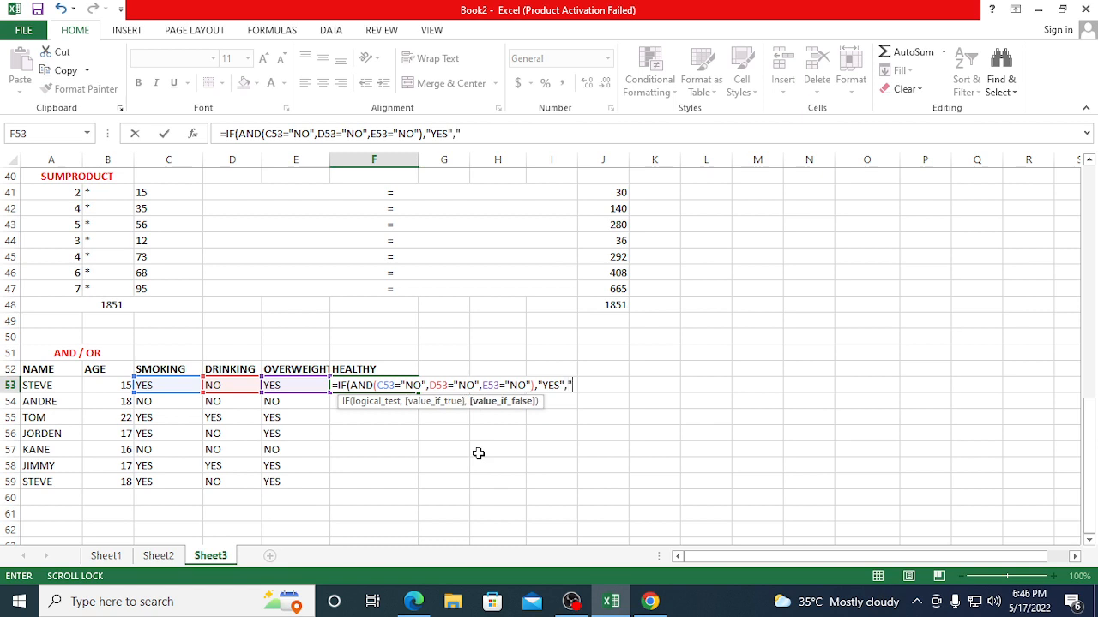
pyautogui.write('NO")')
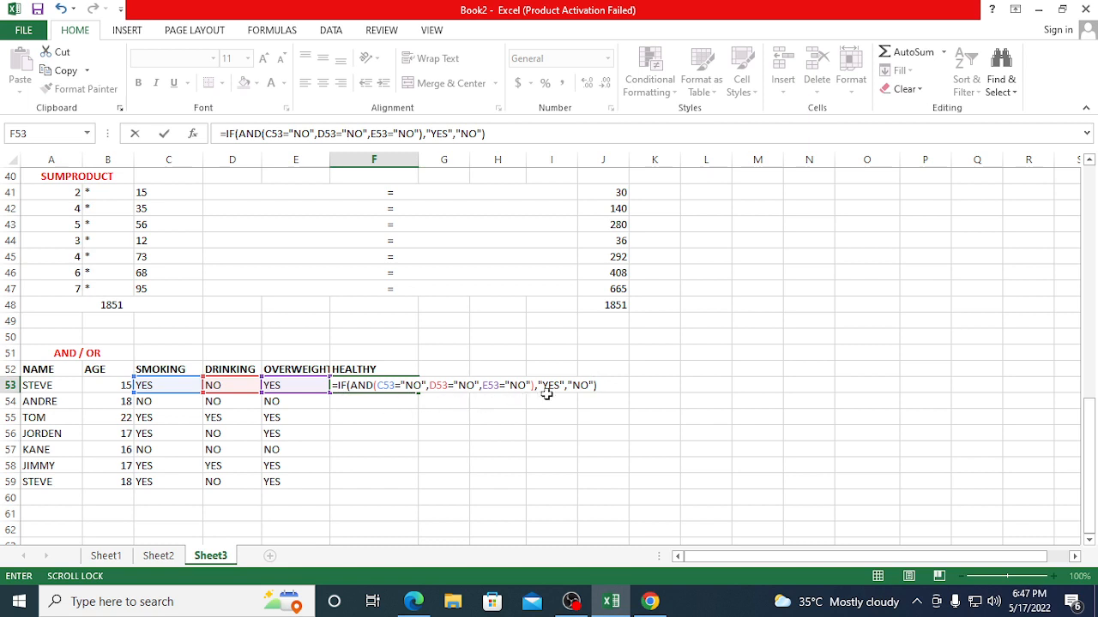
pyautogui.press('Return')
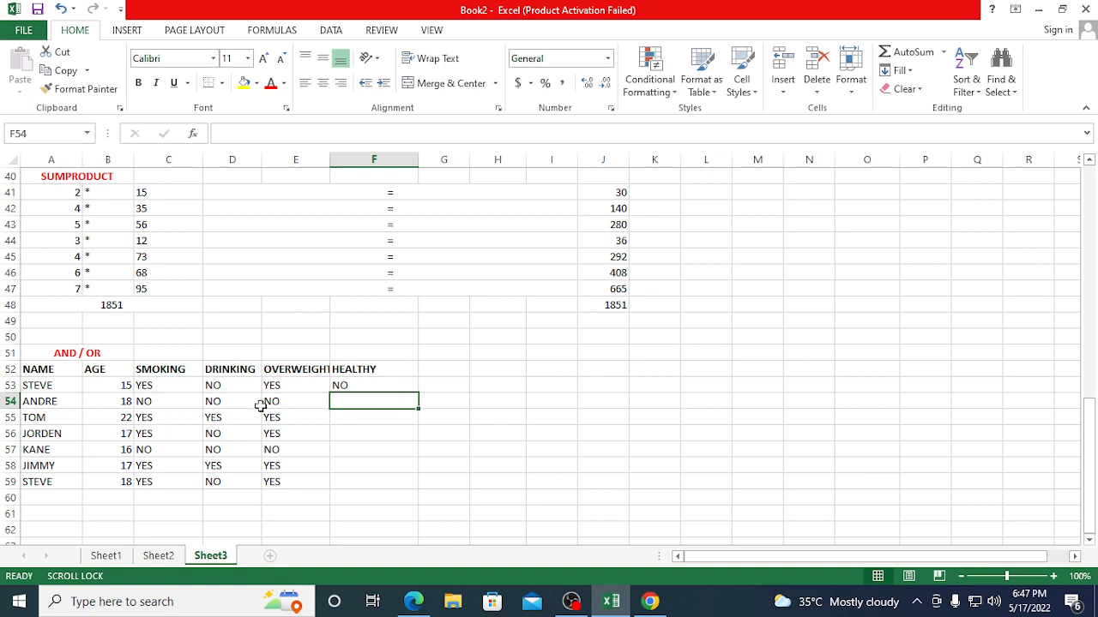
pyautogui.click(358, 387)
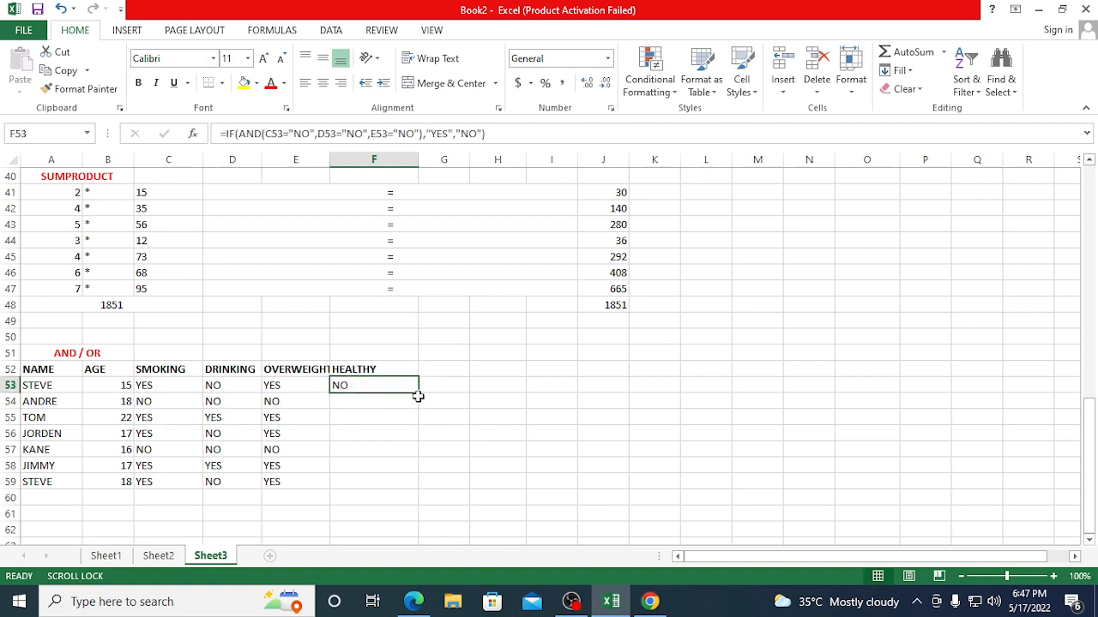
# - Fill the HEALTHY formula from F53 down through F59 and check the copied formulas in F54 and F57
pyautogui.moveTo(418, 392); pyautogui.dragTo(417, 491)
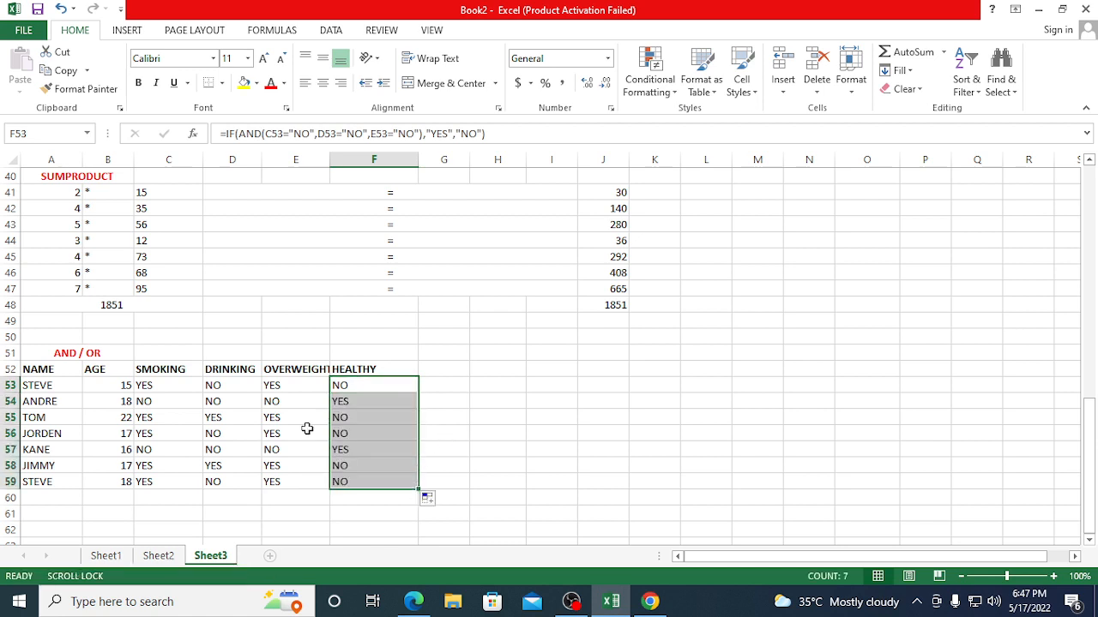
pyautogui.click(164, 402)
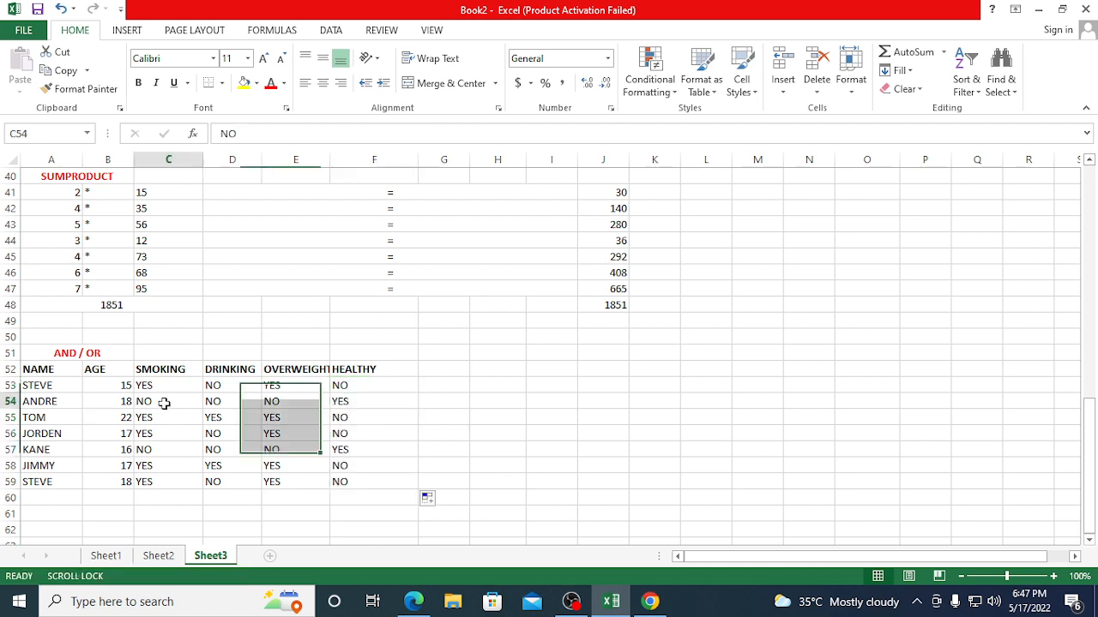
pyautogui.click(337, 406)
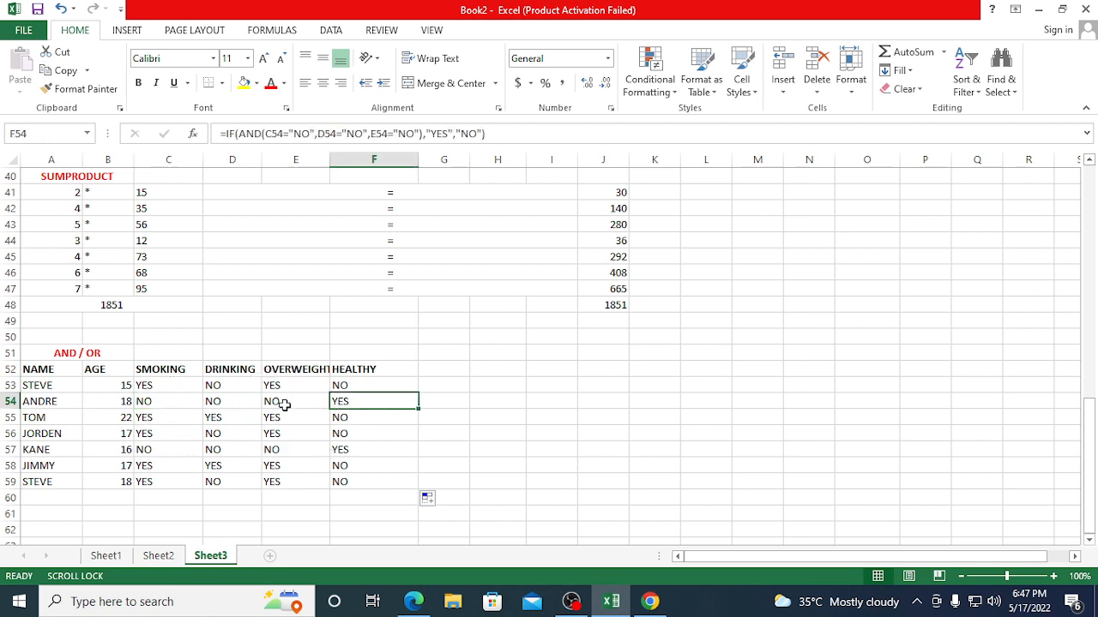
pyautogui.click(374, 449)
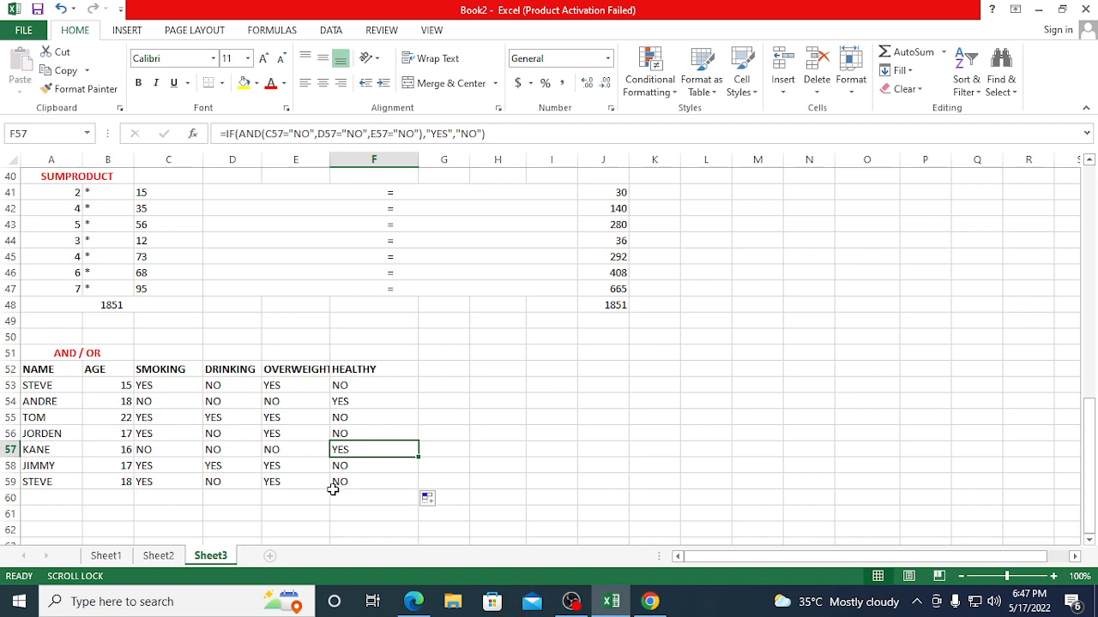
# - Review the SUMPRODUCT, INDEX MATCH, VLOOKUP and IF tables, going back up to the first row of Sheet3
pyautogui.scroll(5, 192, 402)
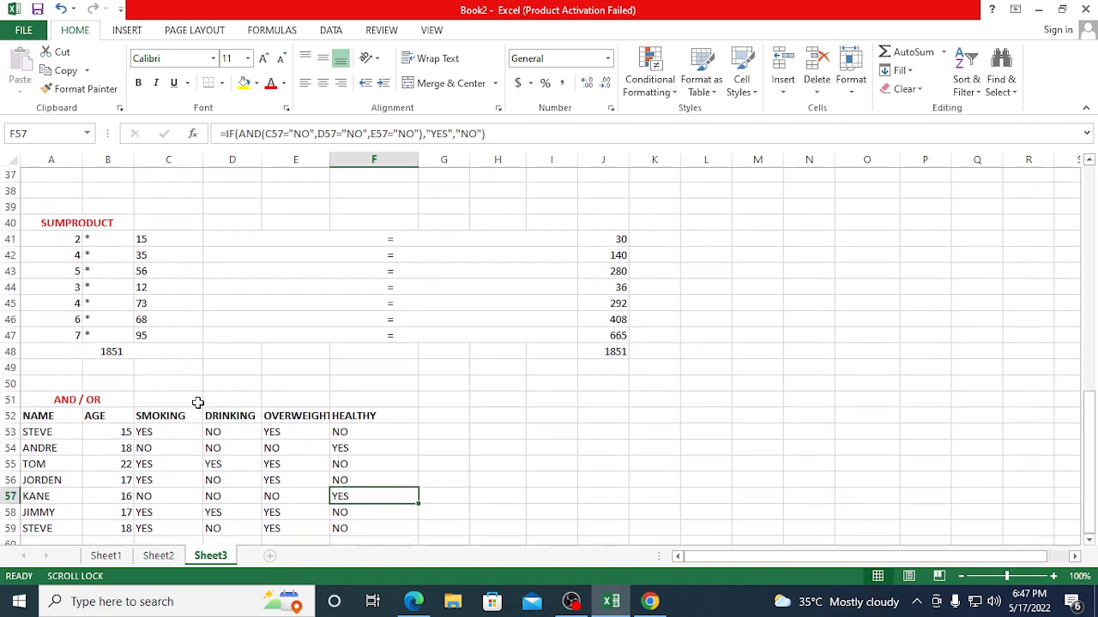
pyautogui.scroll(4, 138, 449)
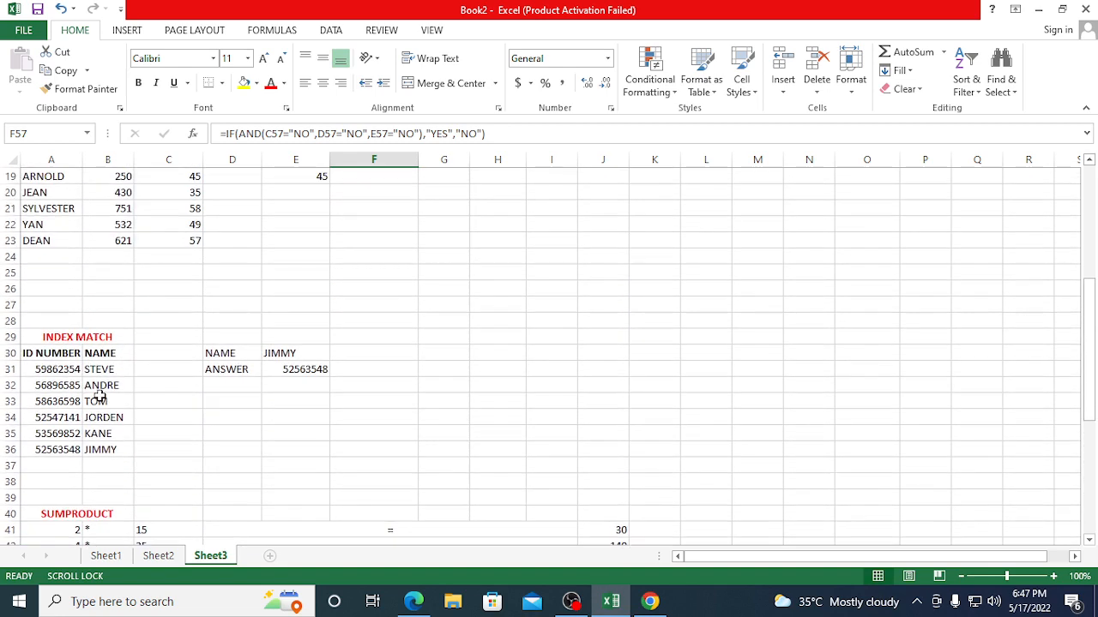
pyautogui.scroll(4, 109, 395)
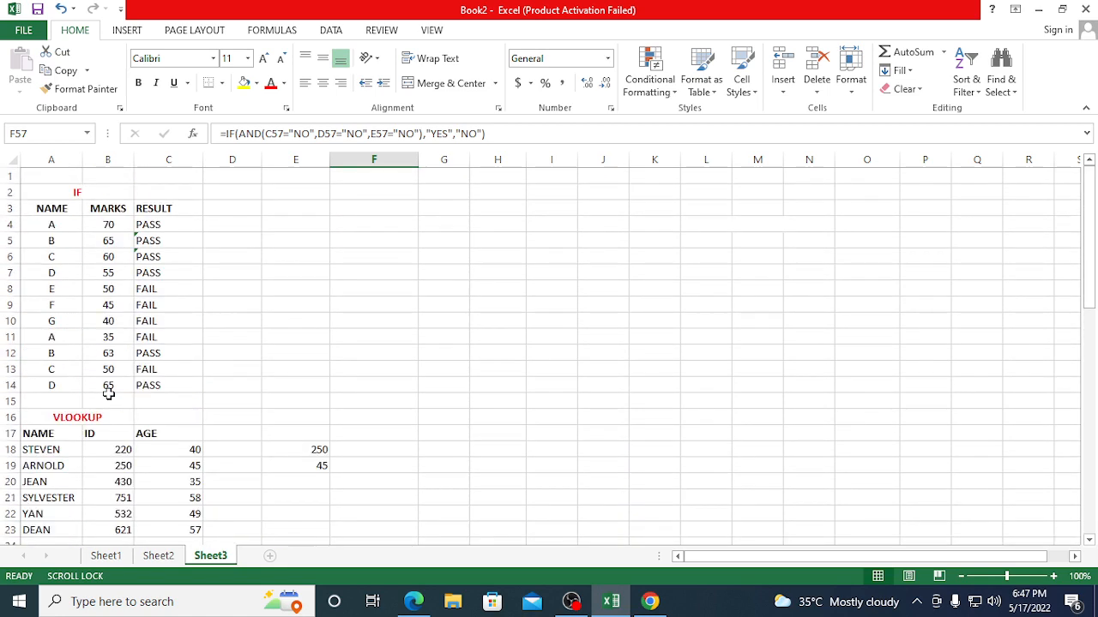